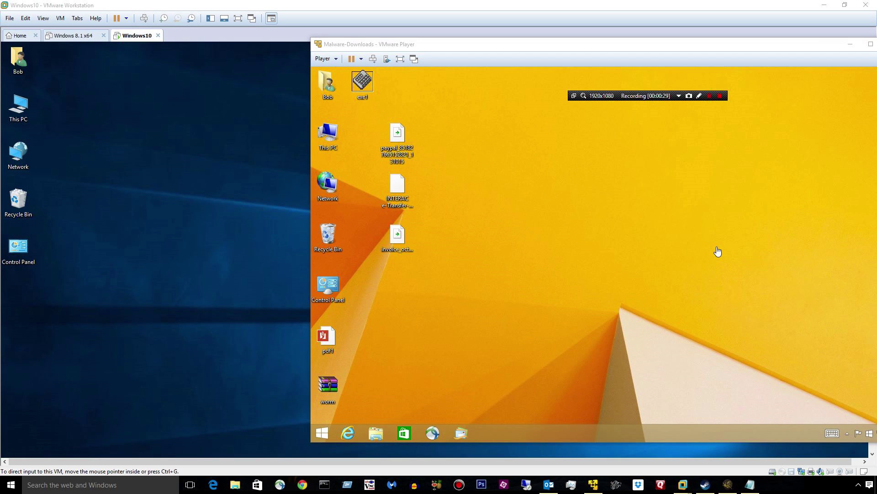
Step: Focus the Windows10 VM and search its apps for 'window' to find Windows Defender
left_click(147, 303)
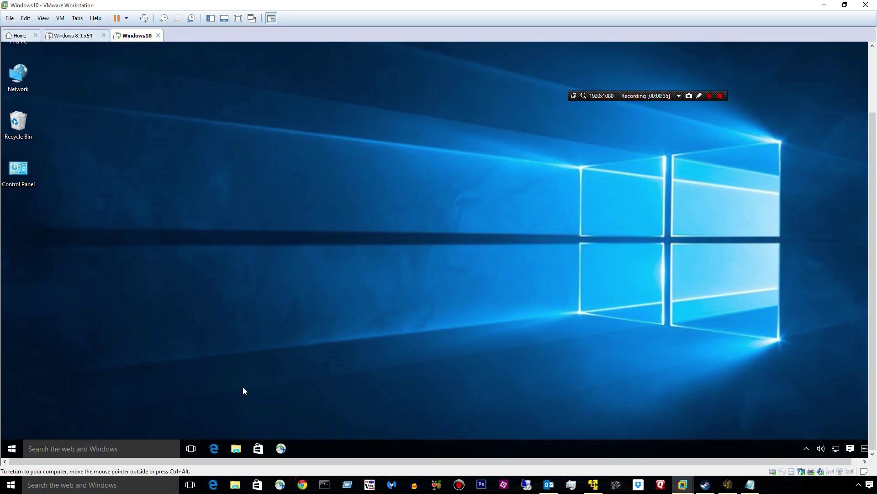
left_click(96, 447)
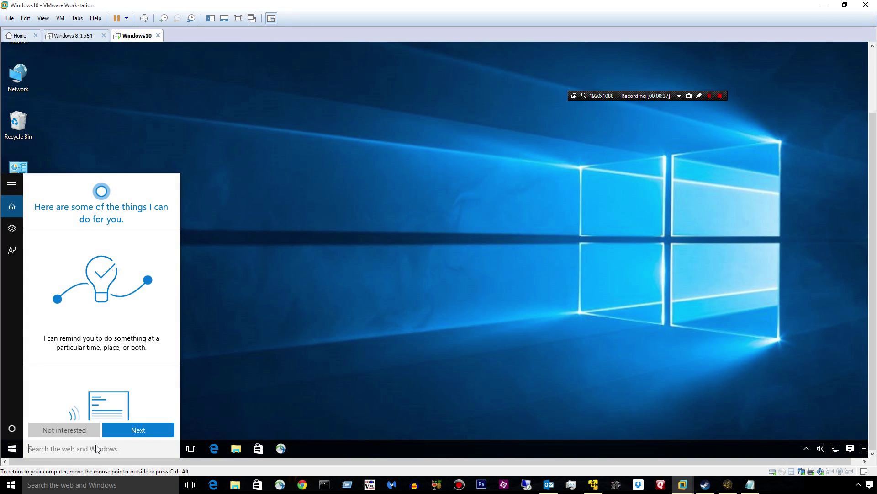
type("window")
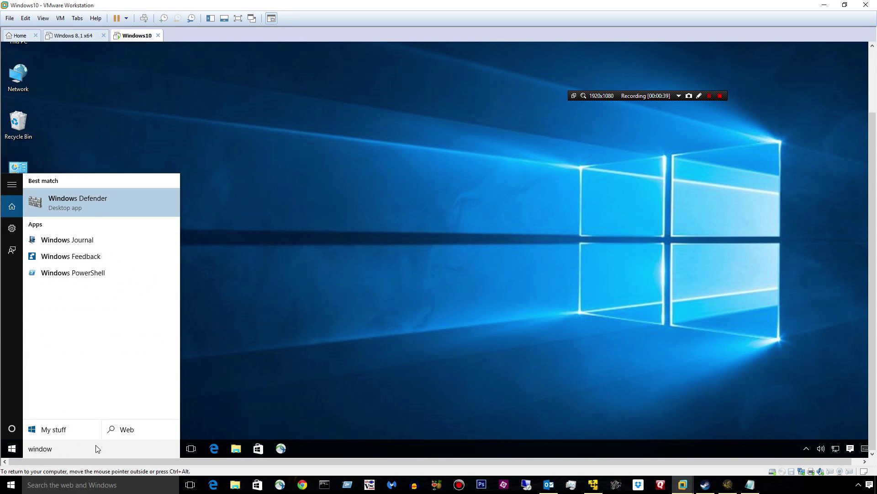
Step: Update Windows Defender's virus definitions to version 1.207.3022.0, then close Defender
left_click(75, 205)
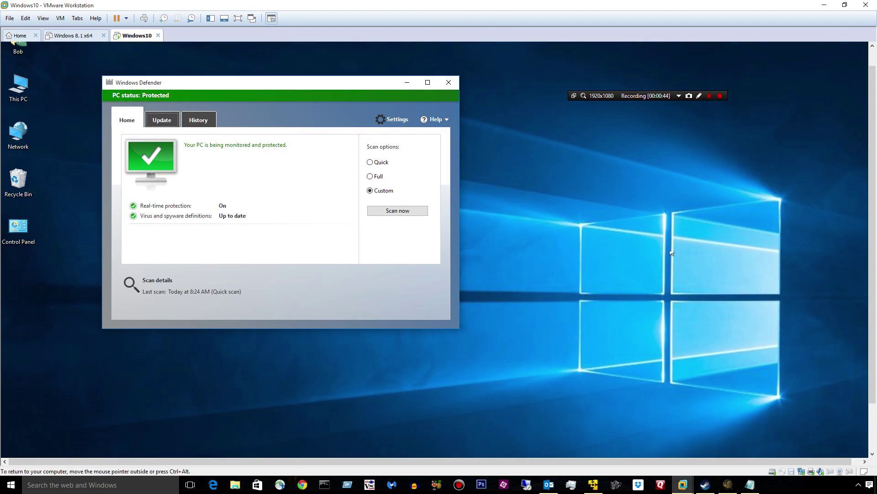
left_click(162, 120)
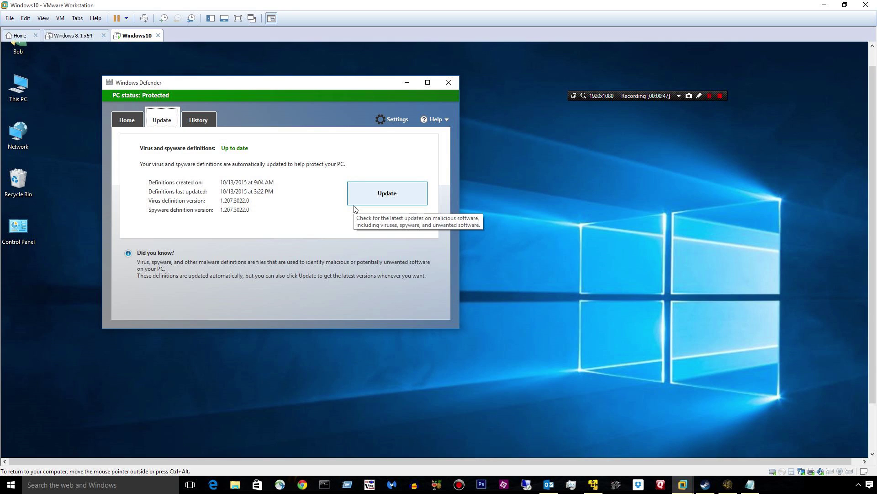
left_click(401, 192)
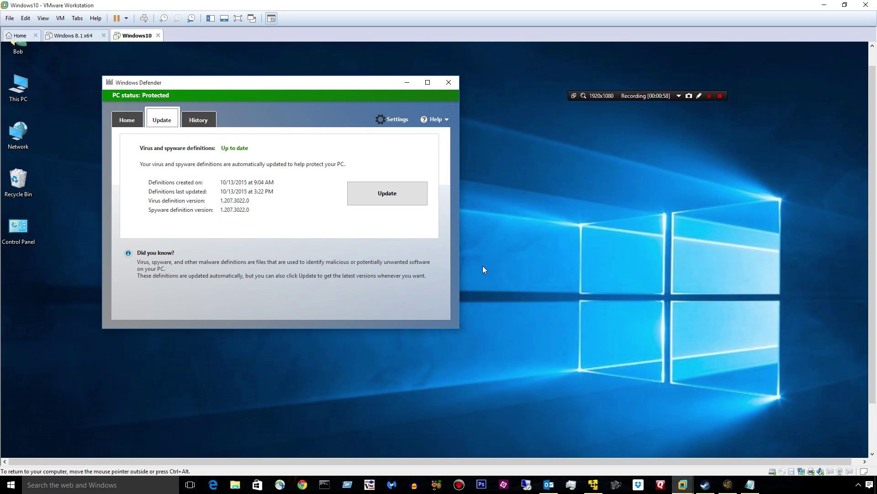
left_click(448, 86)
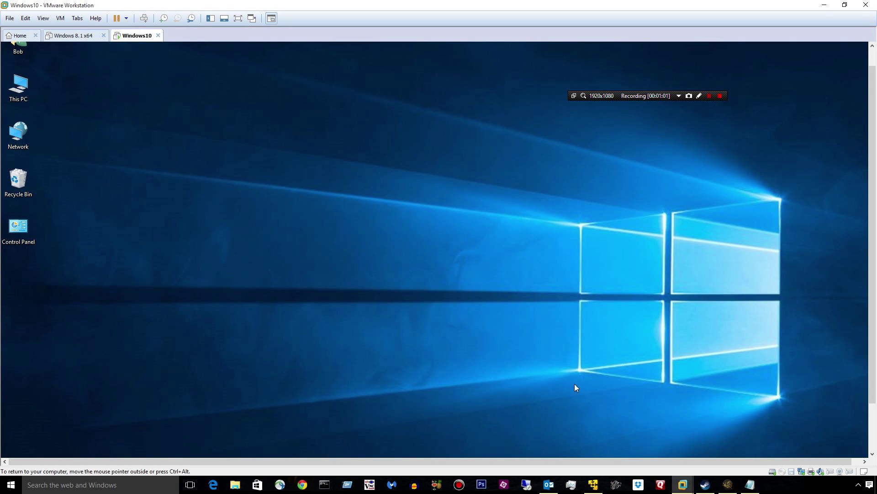
Step: Drag pdf1 from the Malware-Downloads VM onto the Windows10 desktop and open it
left_click(593, 484)
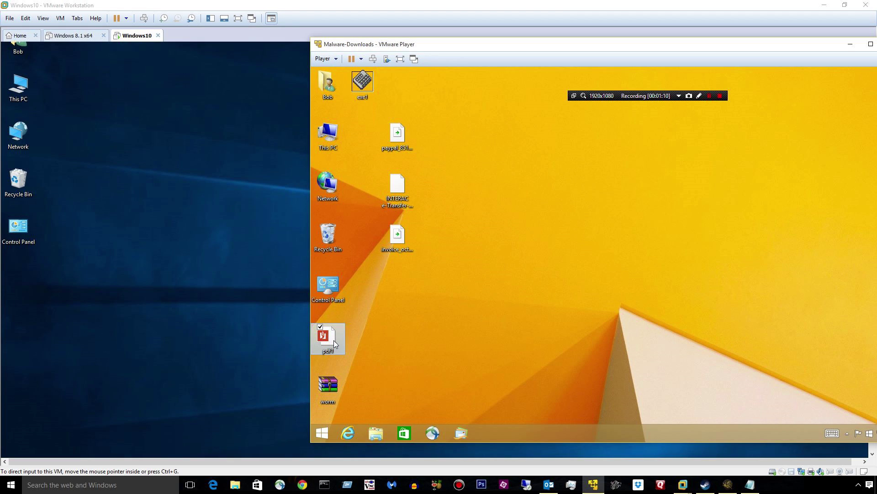
left_click_drag(333, 340, 188, 213)
left_click(270, 174)
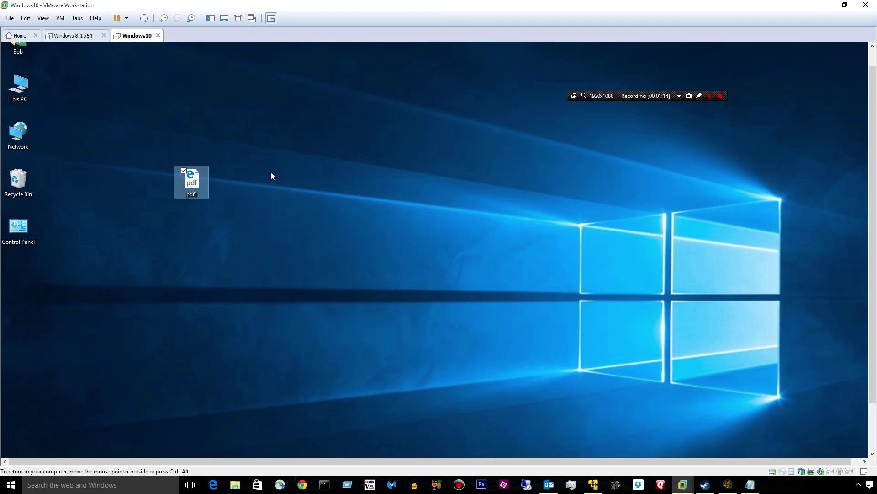
double_click(197, 182)
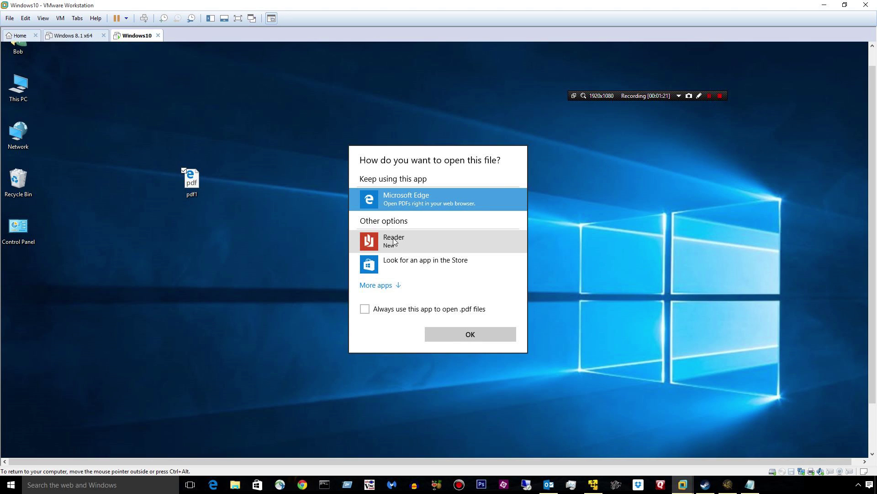
left_click(395, 241)
left_click(474, 334)
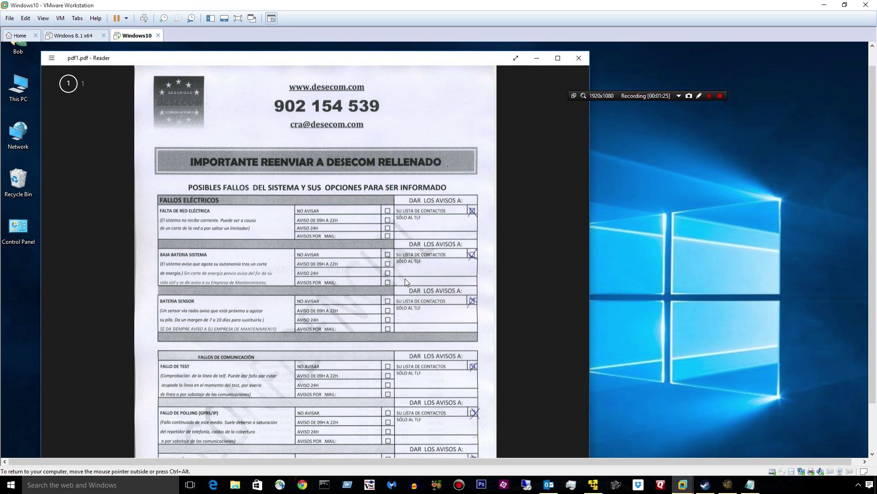
scroll(392, 252, "down", 3)
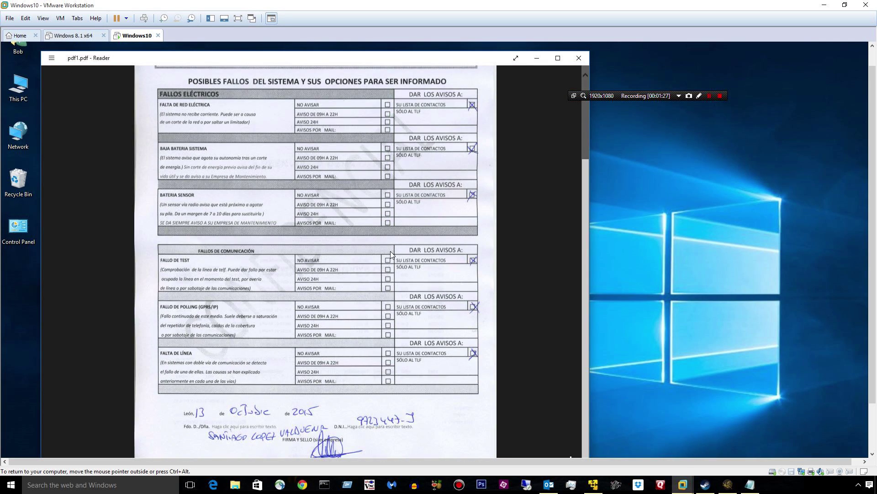
scroll(434, 228, "up", 3)
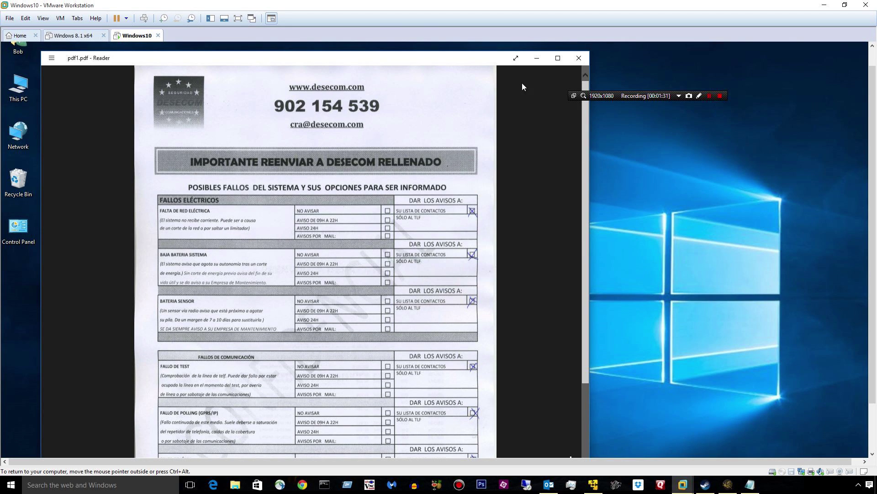
left_click(578, 58)
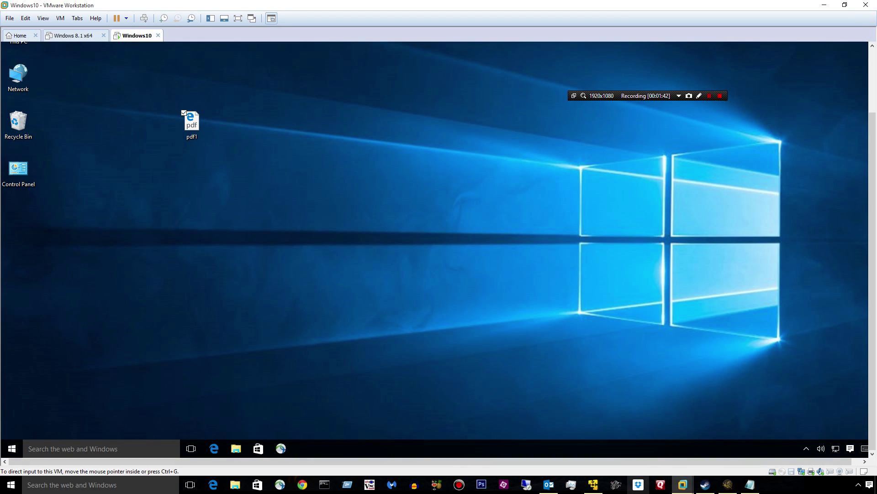
Step: Drag the worm archive from the Malware-Downloads VM onto the Windows10 desktop
mouse_move(688, 487)
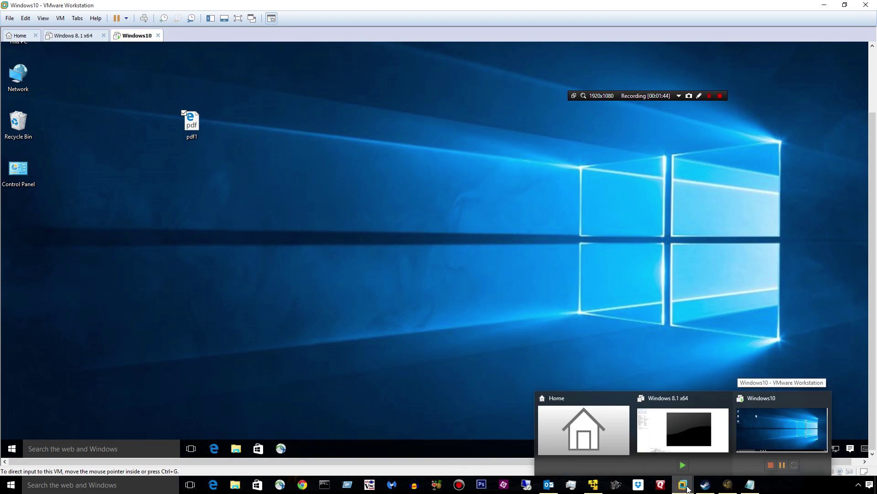
left_click(593, 484)
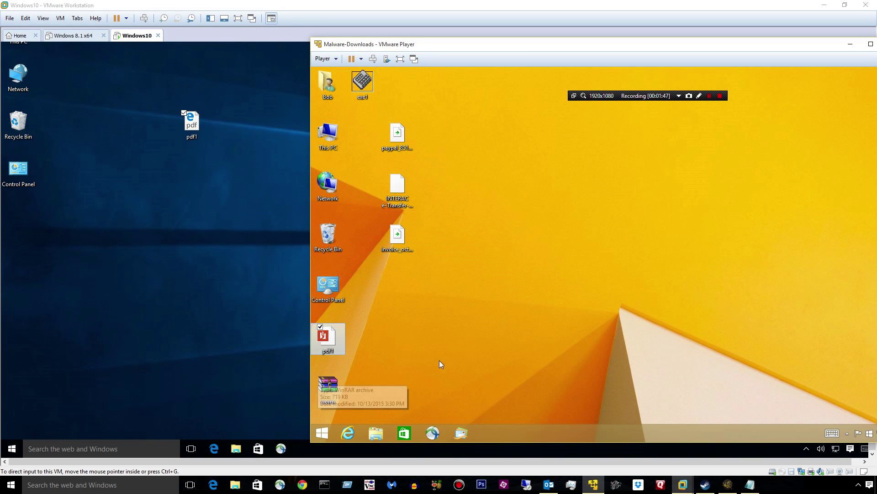
left_click(331, 392)
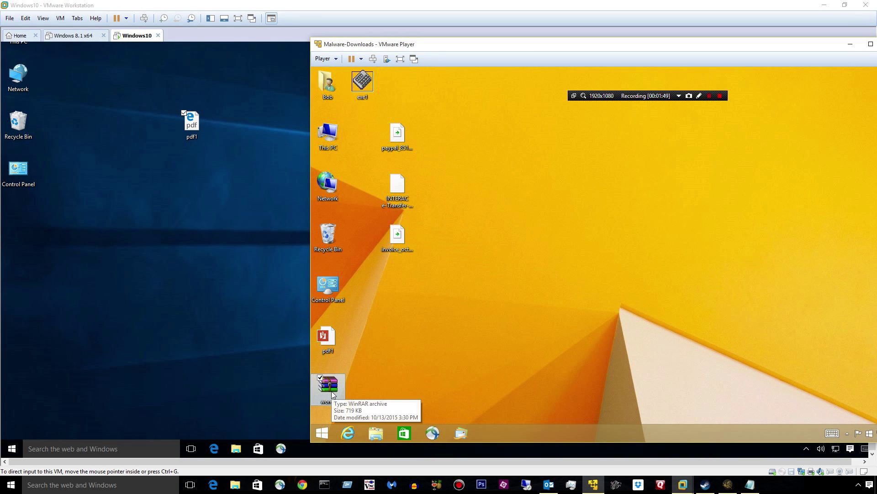
left_click_drag(330, 392, 237, 191)
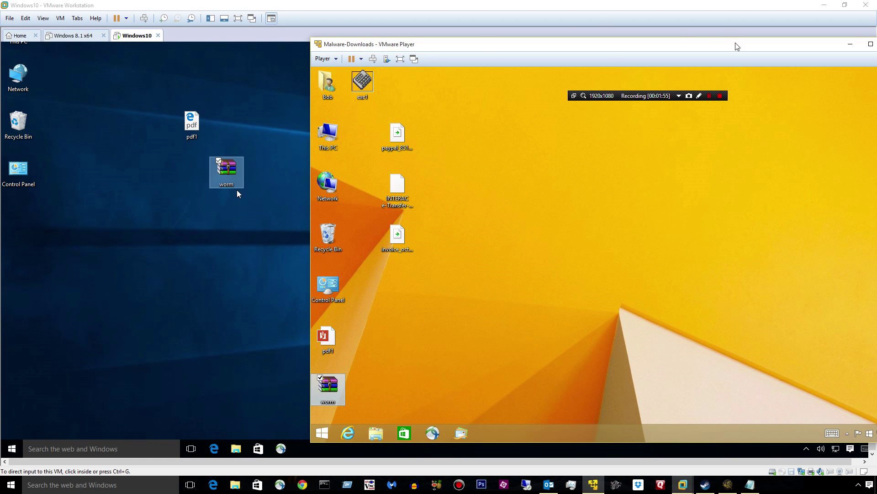
Step: Hide the Malware-Downloads window, place worm beside pdf1, and open it in WinRAR
left_click_drag(731, 44, 572, 52)
left_click(689, 54)
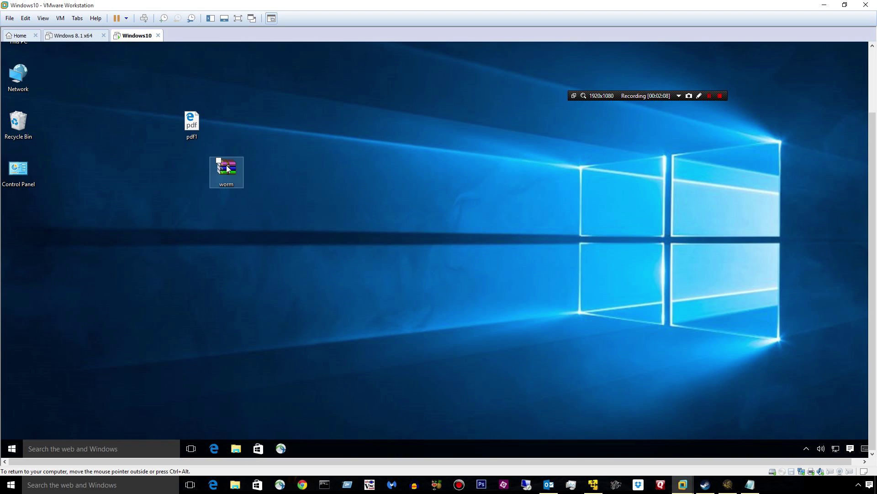
left_click_drag(228, 169, 342, 144)
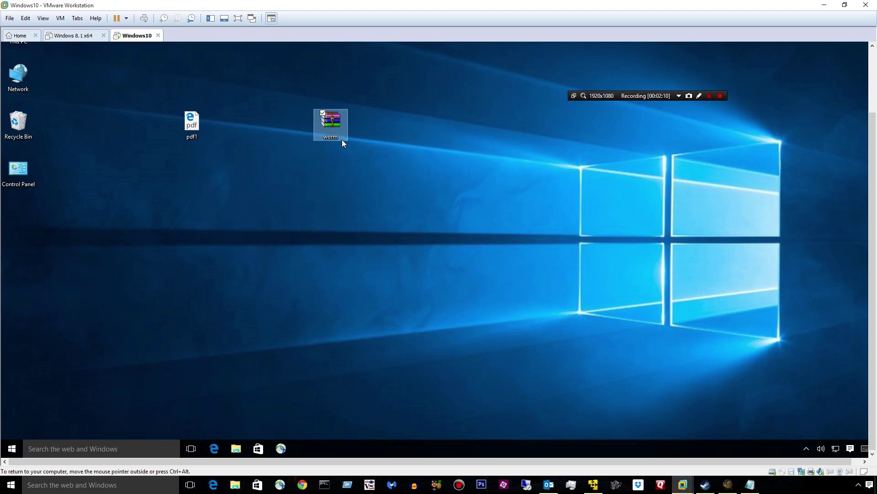
double_click(325, 124)
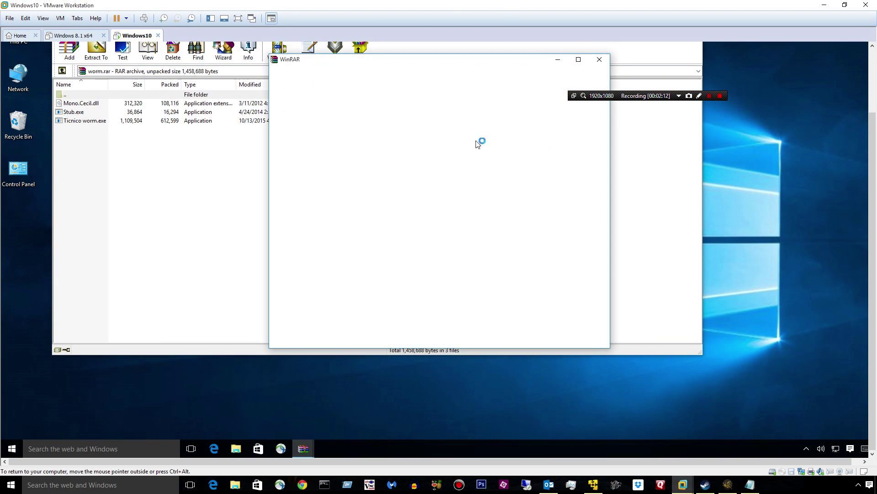
Step: Extract Mono.Cecil.dll, Stub.exe and Ticnico worm.exe from worm.rar to the desktop, then close WinRAR
left_click(599, 60)
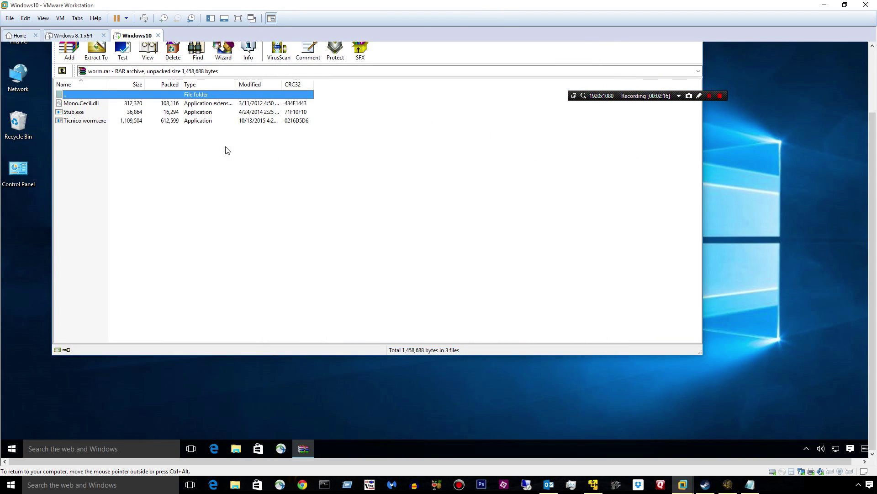
left_click(102, 137)
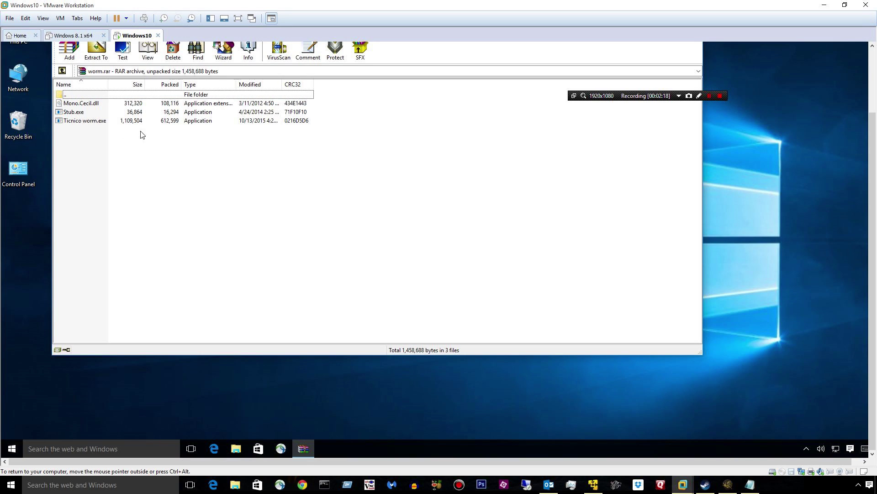
left_click_drag(180, 151, 32, 247)
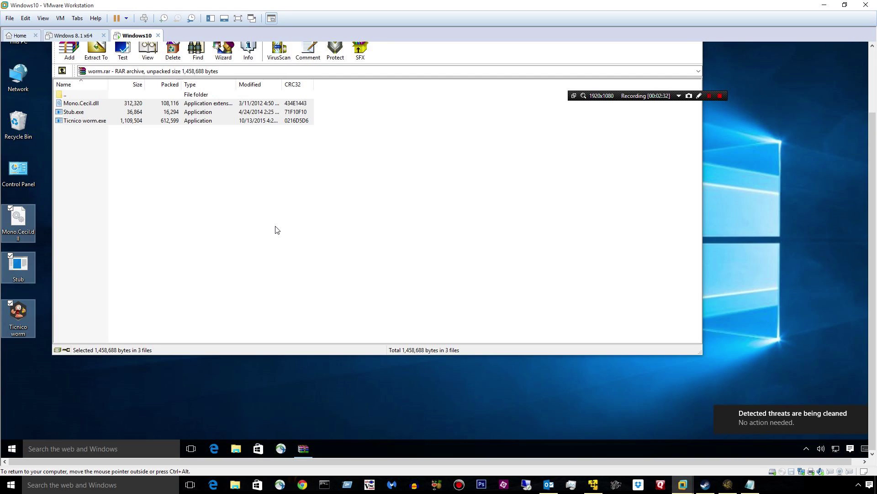
key("ctrl+alt")
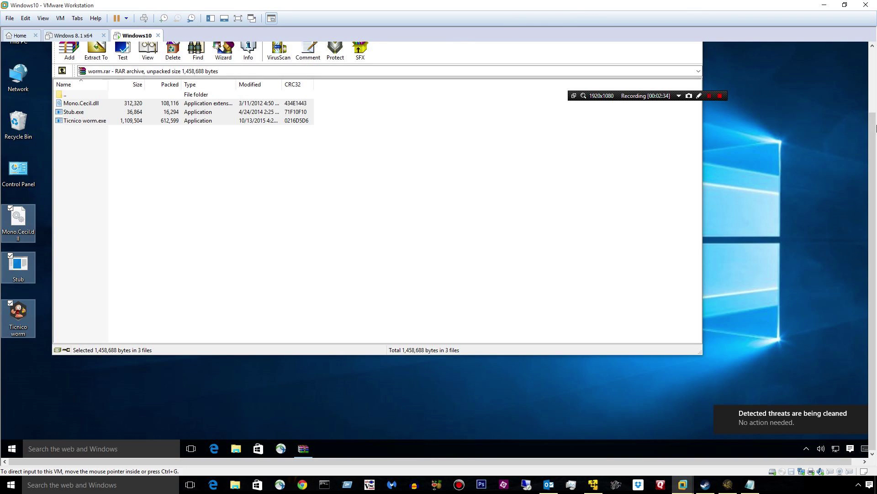
scroll(872, 228, "up", 2)
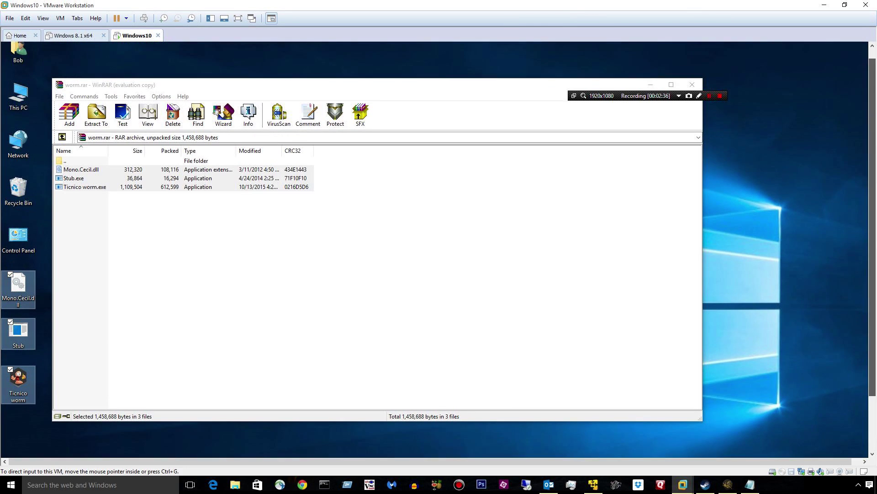
left_click(692, 84)
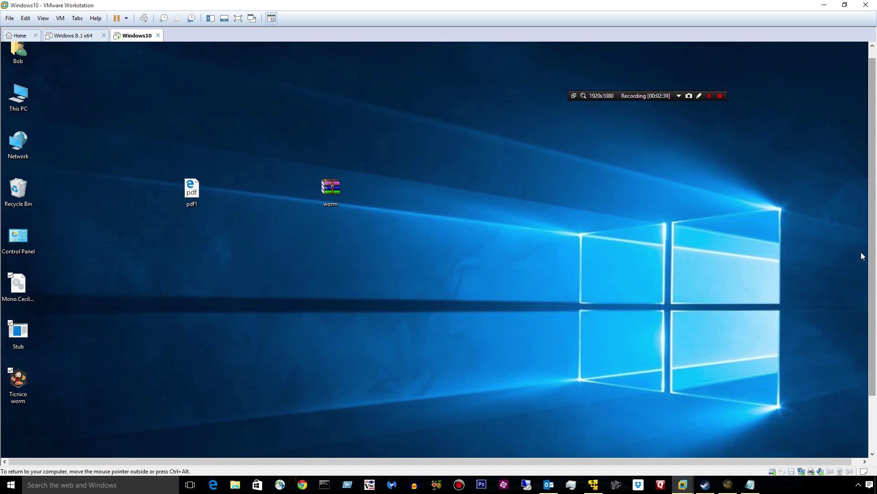
Step: Refresh the Windows10 desktop to show pdf1, worm and the three extracted files
scroll(873, 219, "down", 2)
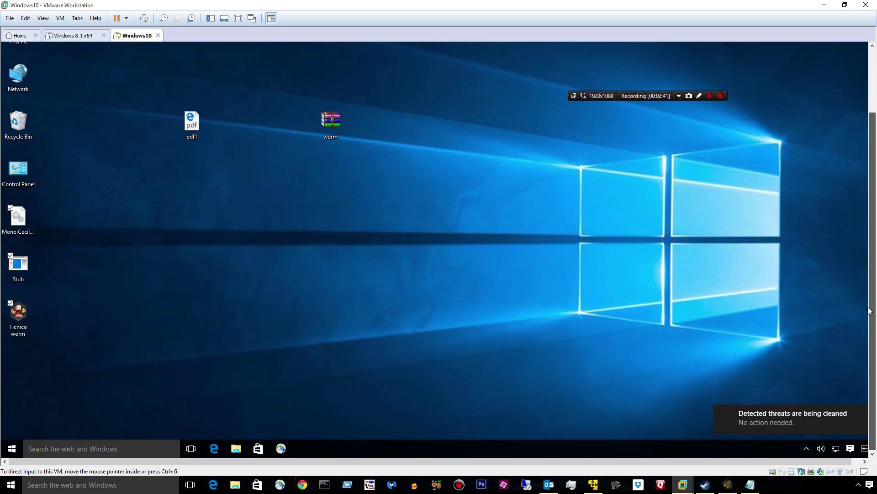
right_click(273, 194)
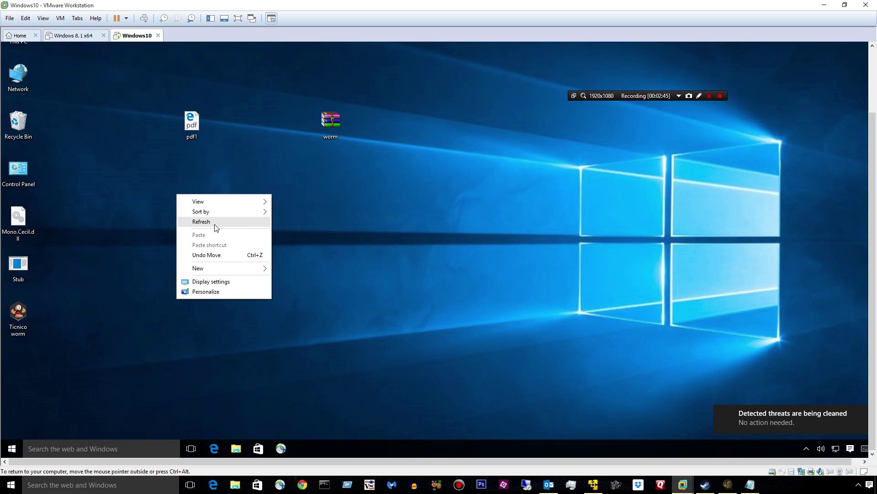
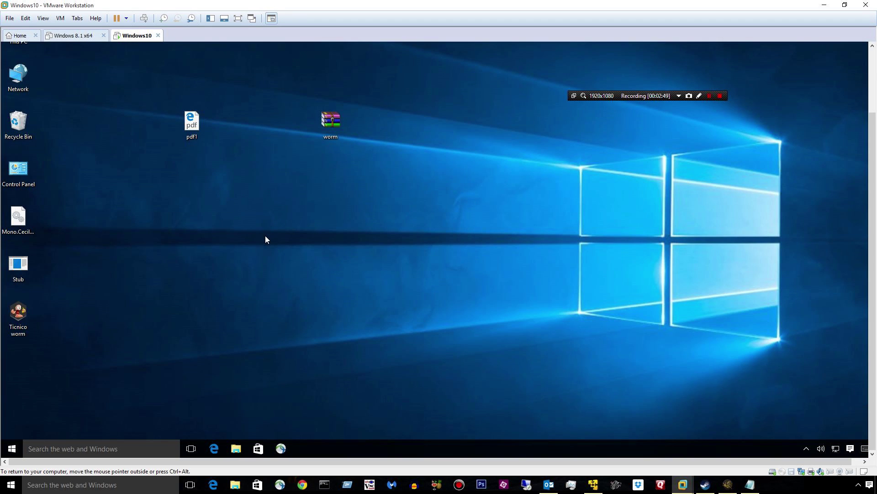
Step: Refresh the Windows 10 desktop twice, then drag the Ticnico worm sample to the centre and launch it
right_click(180, 202)
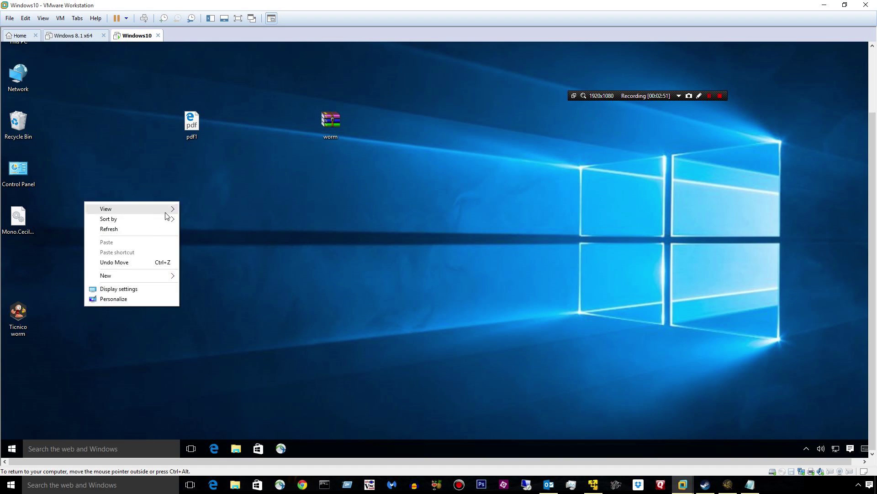
left_click(151, 229)
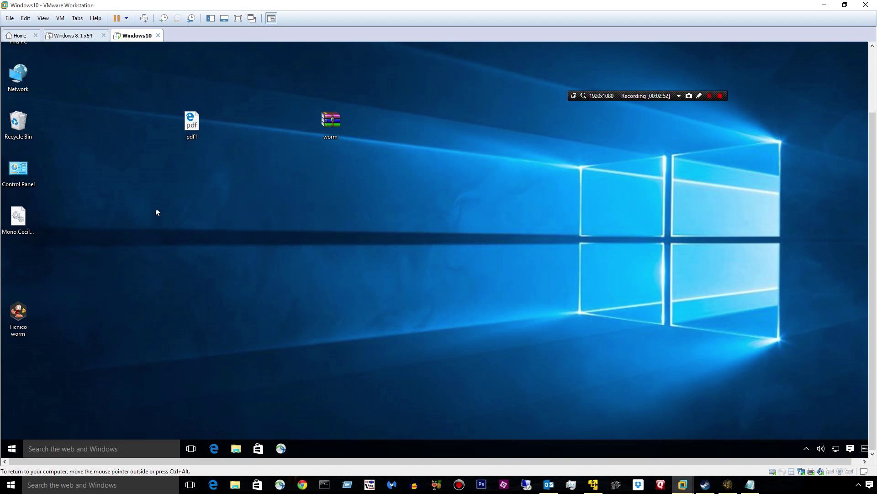
right_click(163, 182)
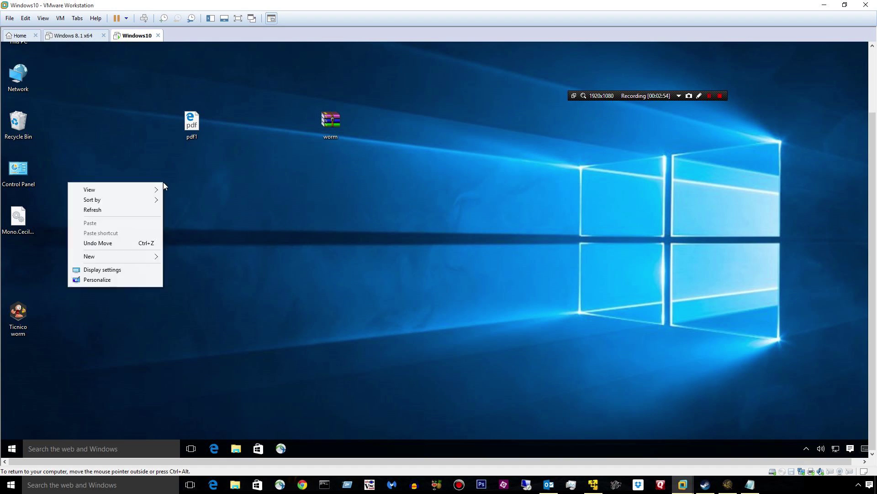
left_click(109, 212)
left_click_drag(20, 325, 229, 238)
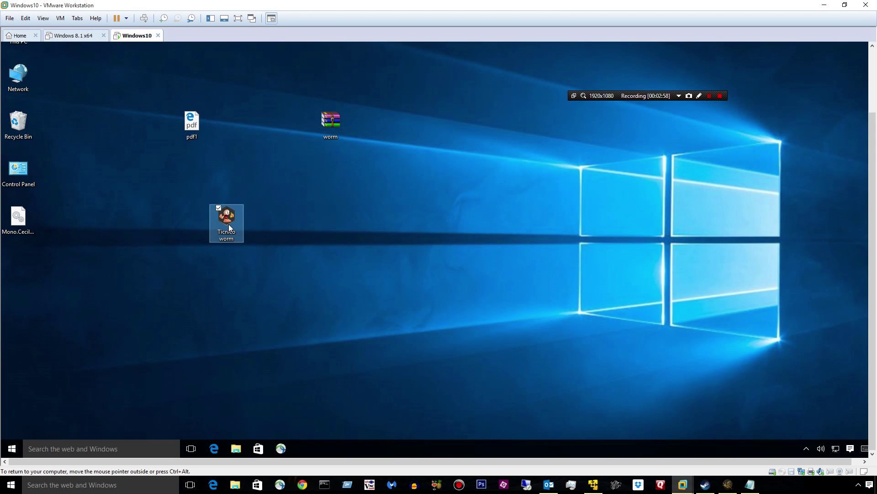
double_click(226, 220)
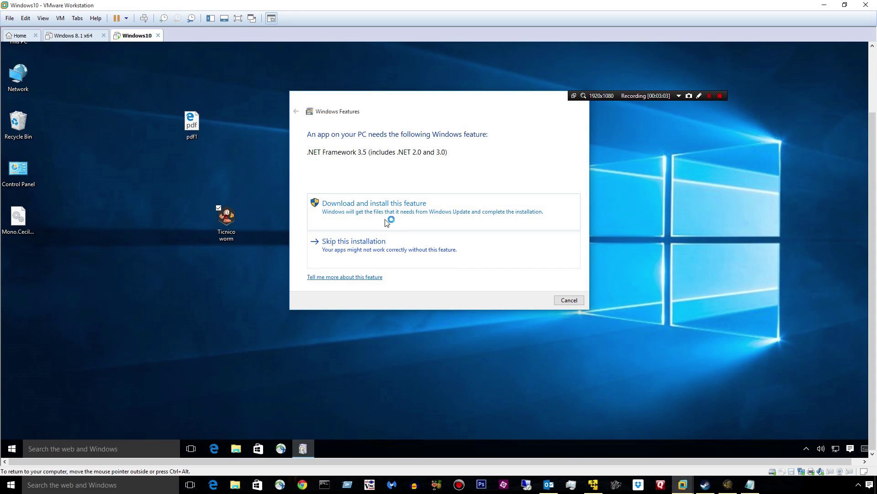
left_click(443, 252)
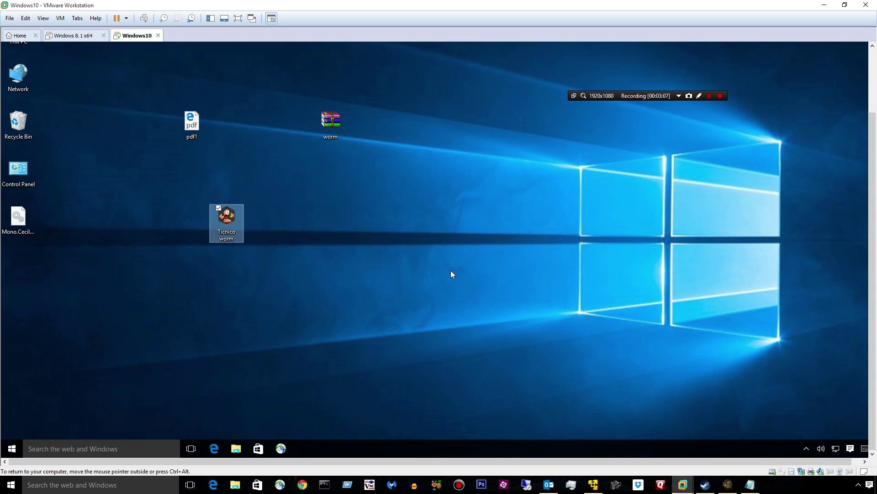
right_click(207, 213)
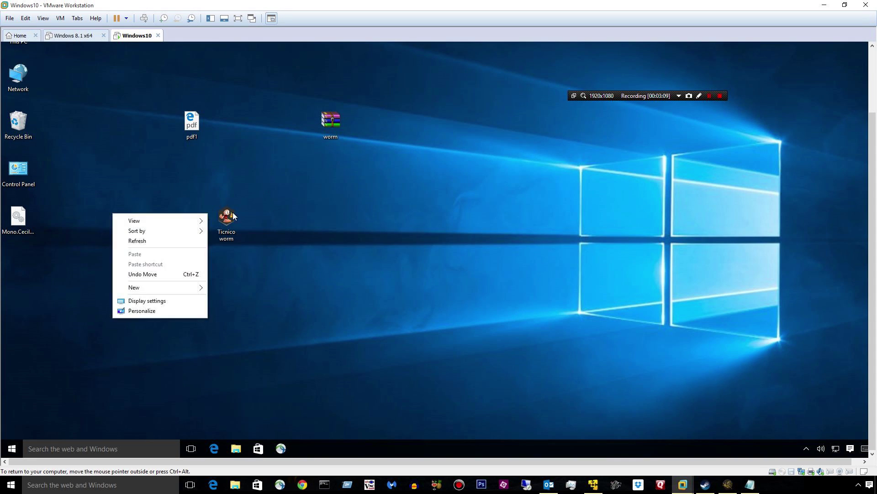
right_click(237, 213)
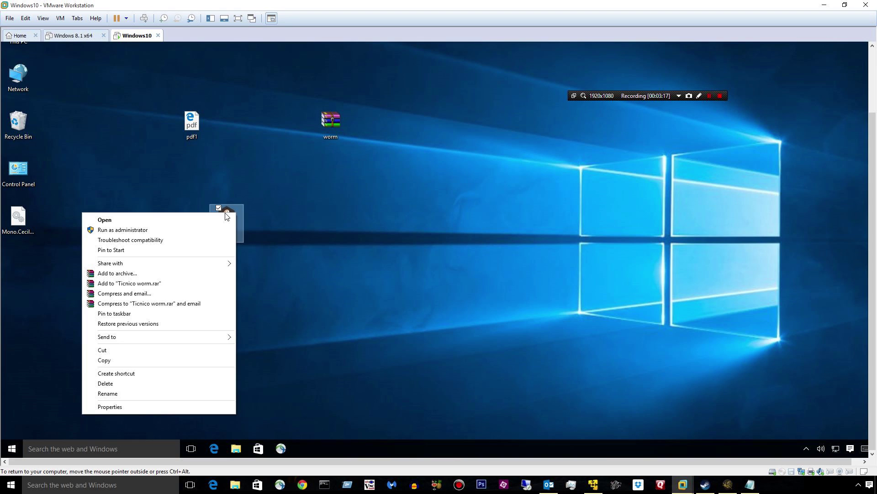
left_click(366, 180)
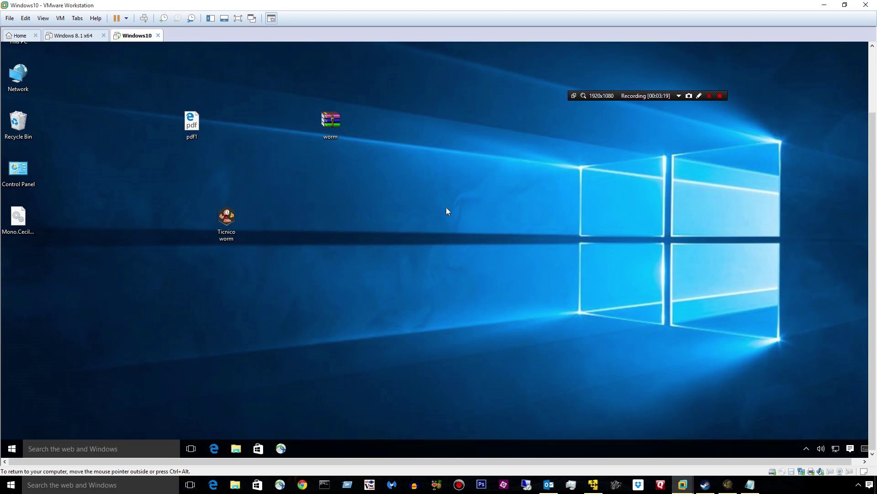
Step: Drag exe1 from the Malware-Downloads VM onto the Windows 10 desktop and bring up its run options
left_click(594, 485)
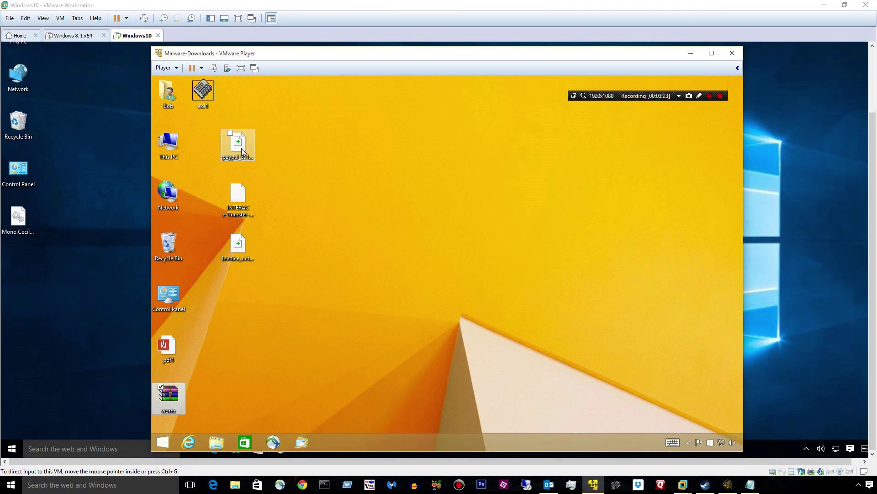
left_click(197, 91)
left_click_drag(197, 91, 89, 147)
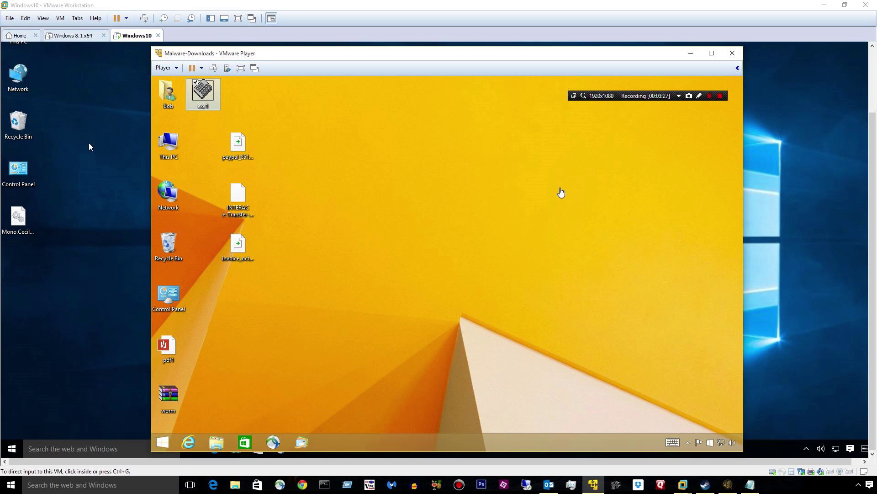
left_click(705, 93)
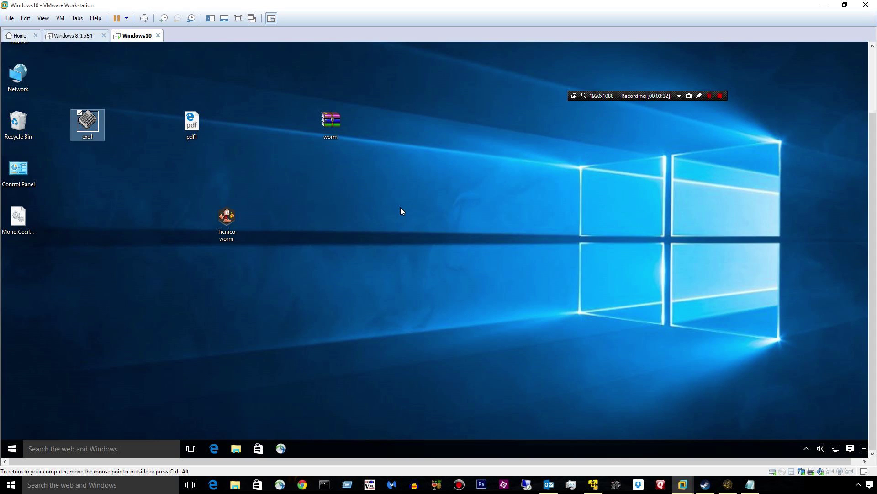
right_click(85, 128)
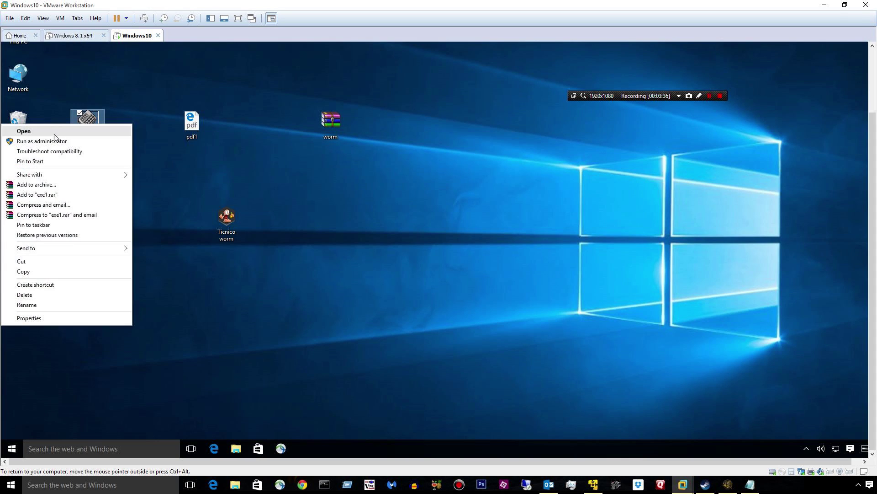
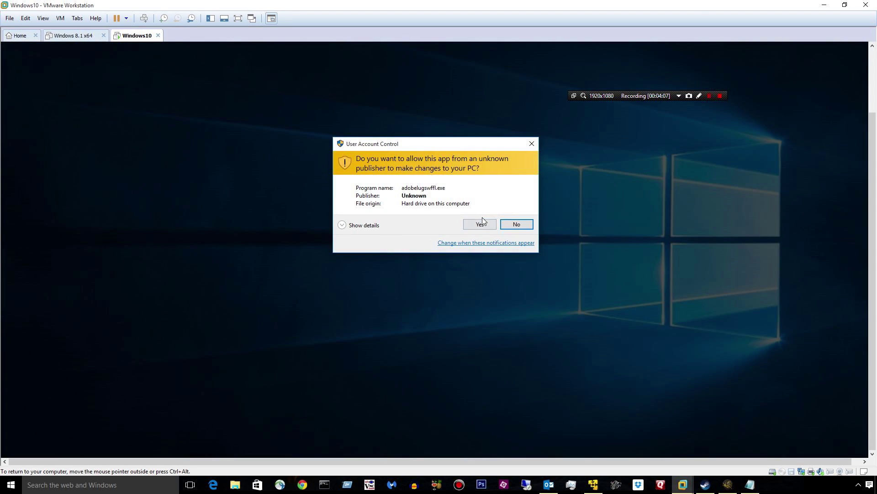
Step: Approve the UAC prompt for adobelugswffl.exe, shift its installer window right, then bring up Malware-Downloads
left_click(479, 224)
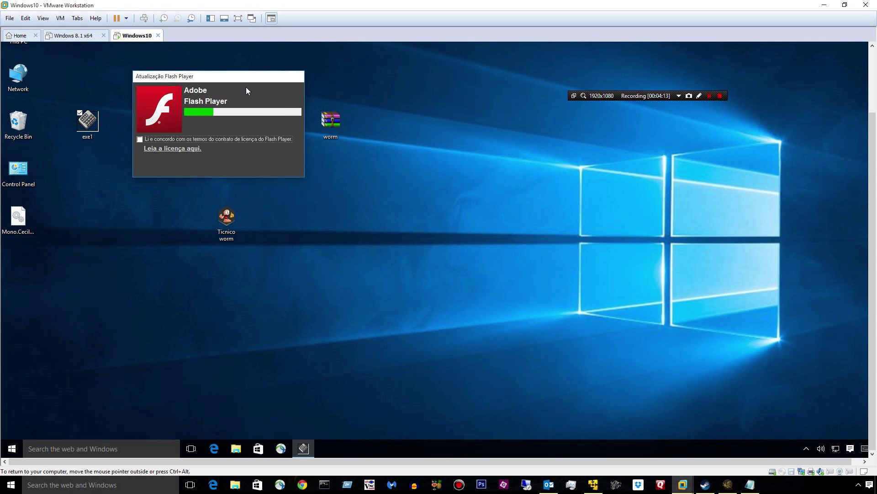
left_click_drag(242, 76, 524, 88)
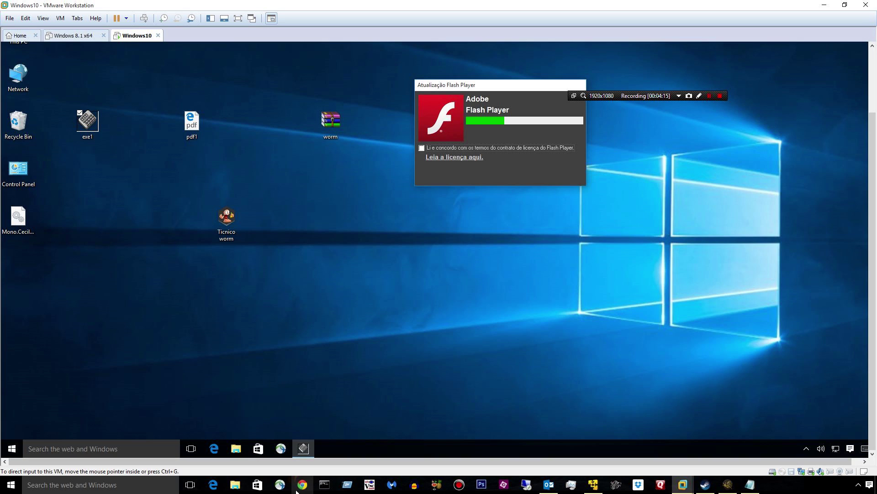
left_click(593, 484)
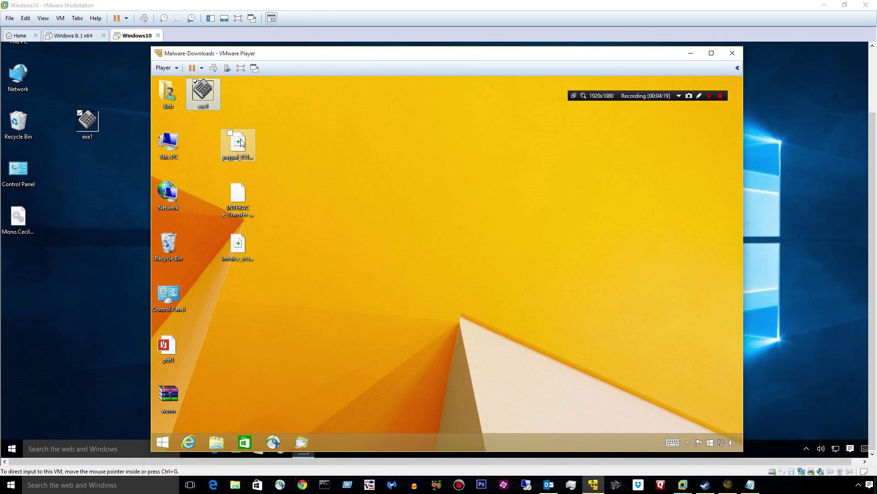
Step: Move the paypal and invoice icons further right, then minimize the Malware-Downloads window
left_click_drag(239, 147, 337, 168)
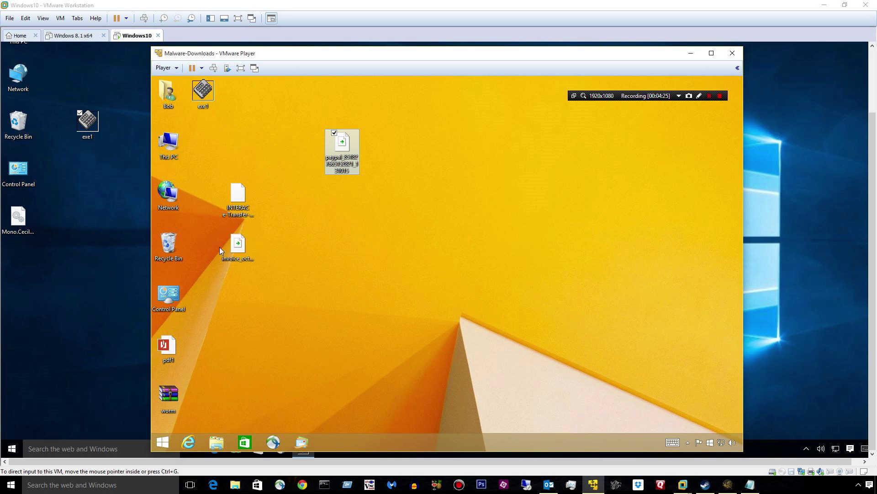
left_click_drag(238, 247, 307, 246)
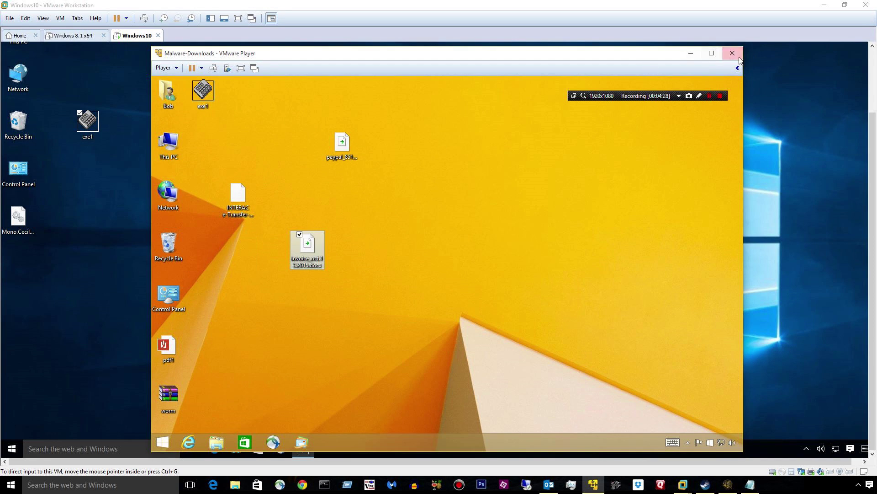
left_click(691, 55)
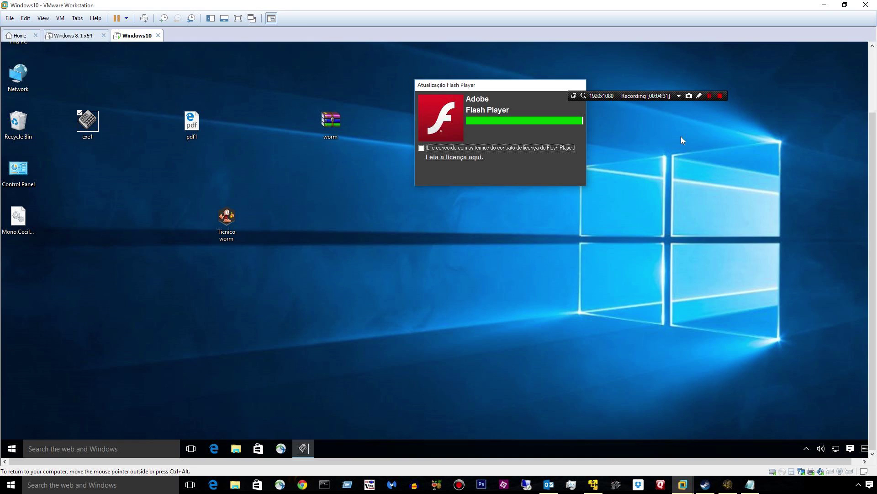
Step: Start the fake Flash Player installation, then open the Windows10 desktop's context menu
left_click(460, 178)
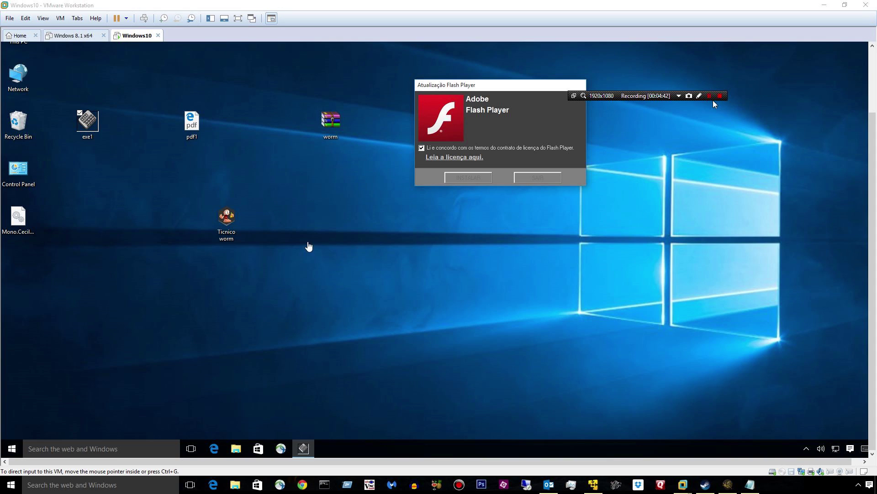
left_click(305, 242)
right_click(183, 236)
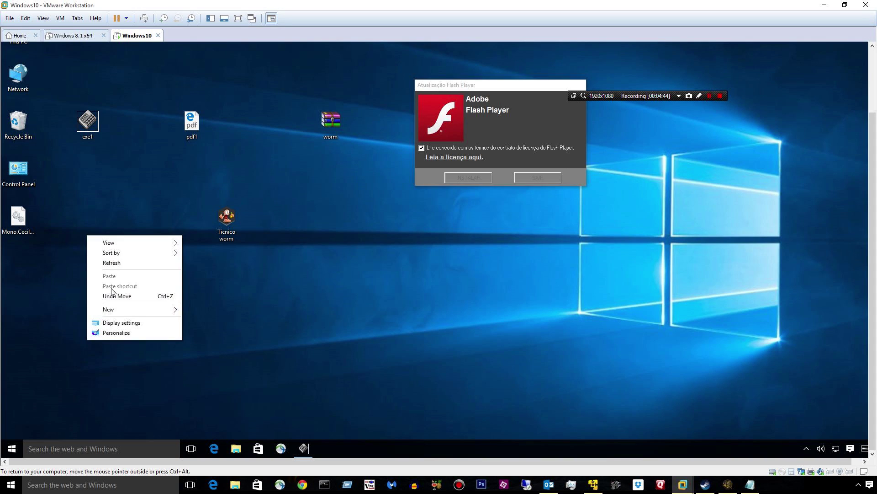
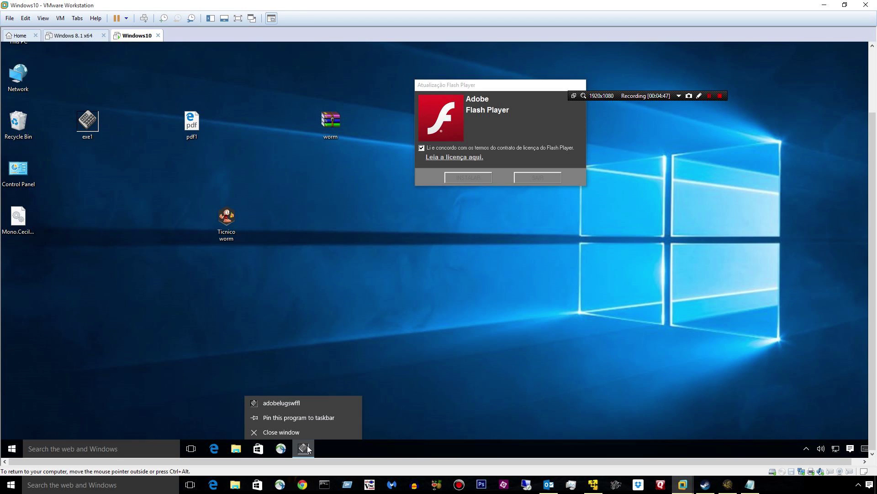
Step: Attempt to close the stuck fake Flash Player updater via its taskbar icon, then switch to the Malware-Downloads VM
left_click(293, 437)
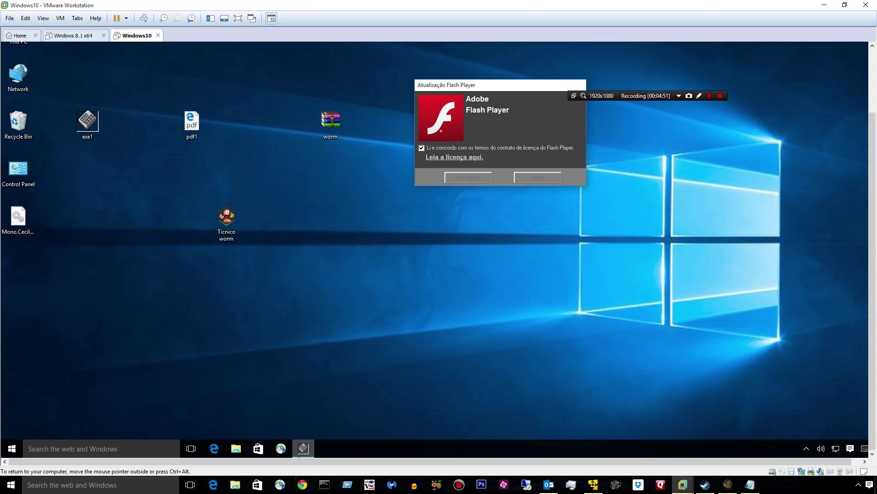
right_click(307, 448)
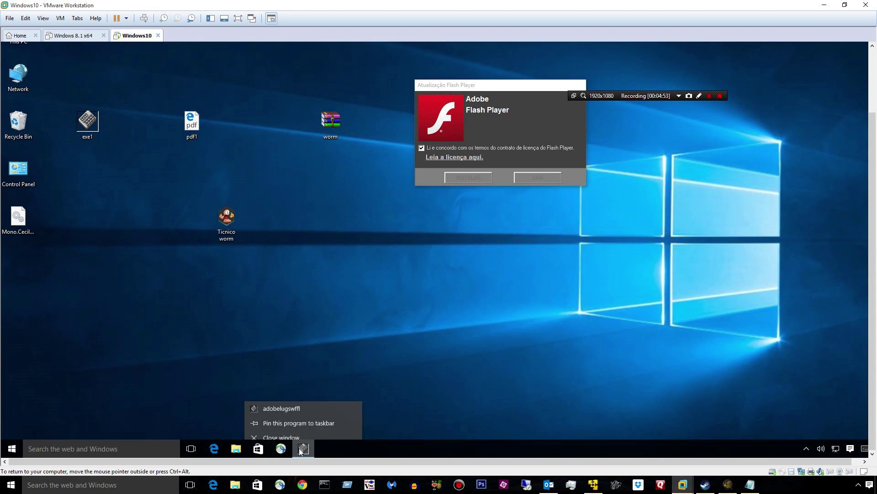
left_click(358, 428)
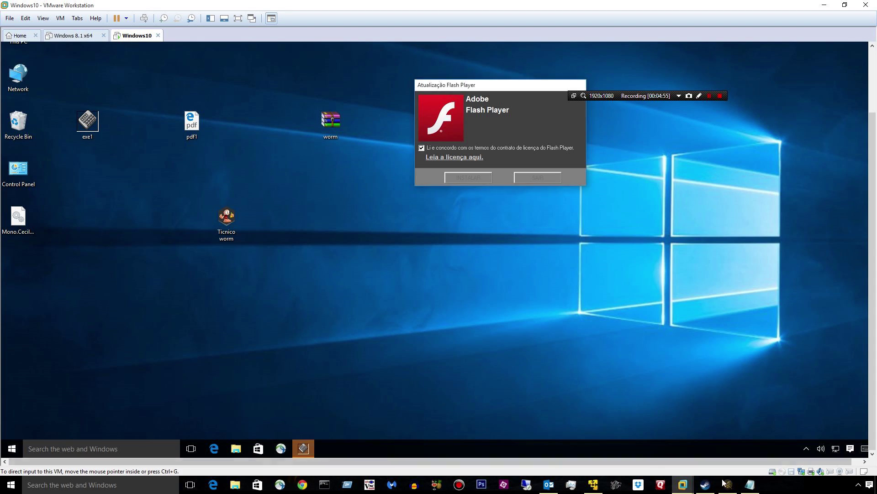
left_click(593, 484)
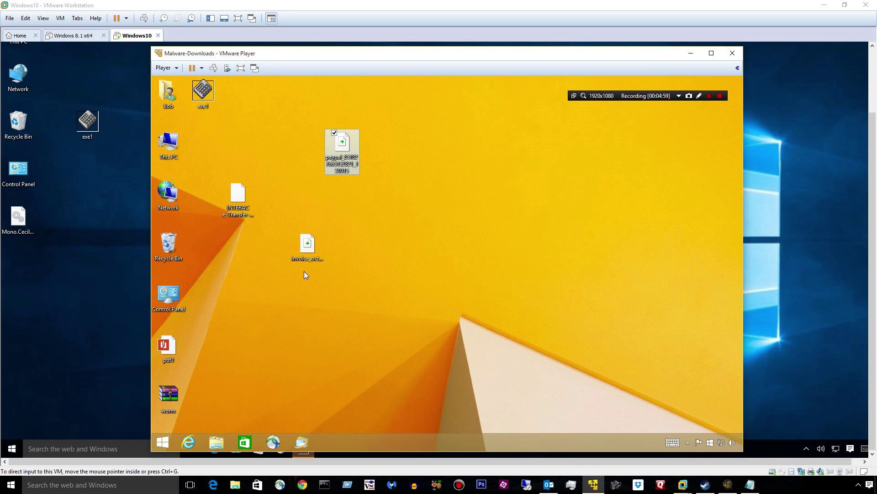
Step: Copy invoice_oct.13.2015.docx, then try pasting on the Windows10 desktop, where Paste is greyed out
left_click(307, 252)
right_click(307, 254)
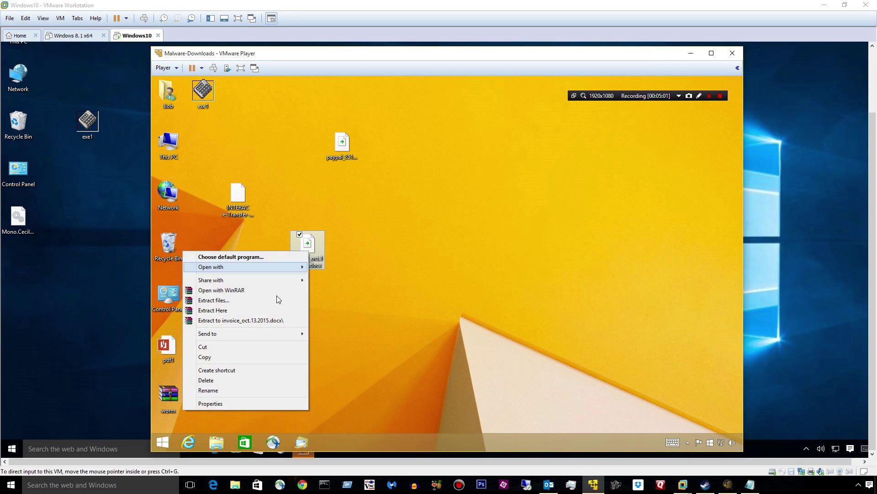
left_click(240, 357)
left_click(116, 305)
right_click(102, 230)
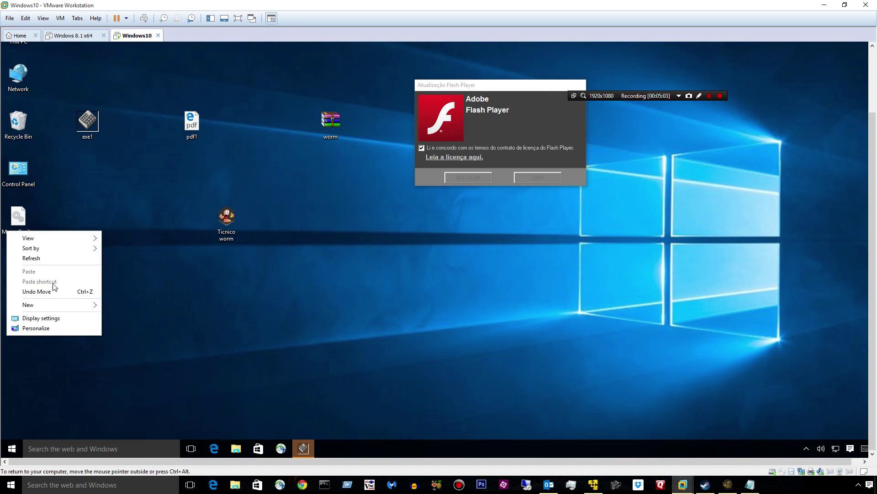
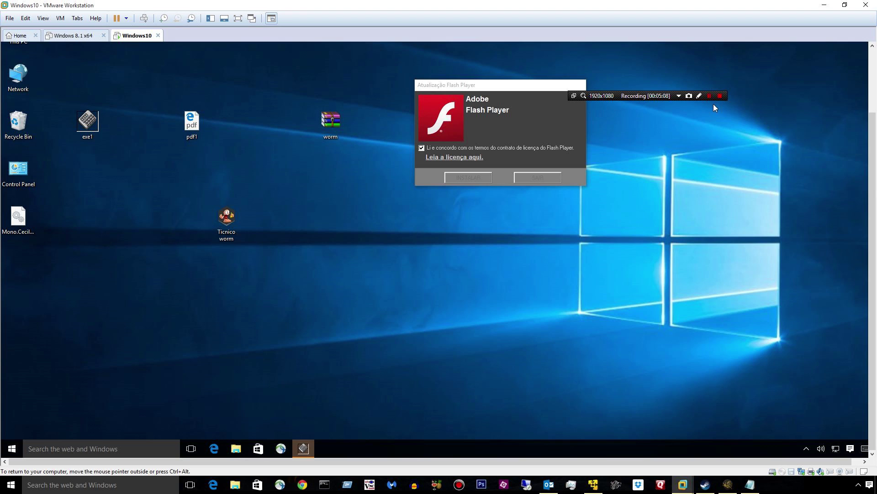
Step: Copy the paypal sample from the Windows 8 machine to the Windows10 desktop and open it in WinRAR
left_click(710, 97)
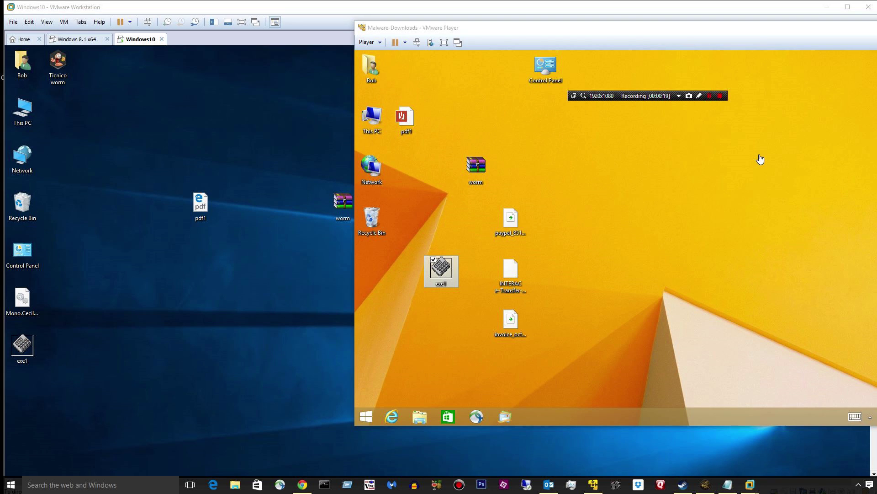
left_click(514, 223)
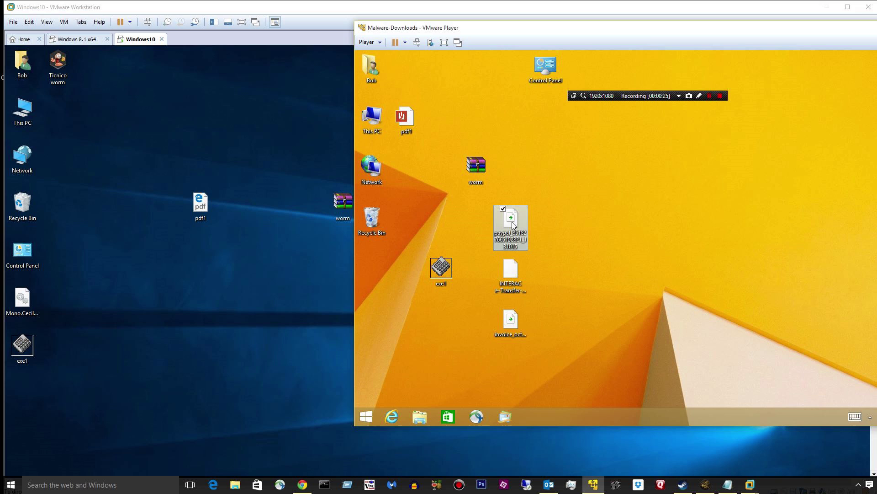
left_click_drag(513, 223, 241, 264)
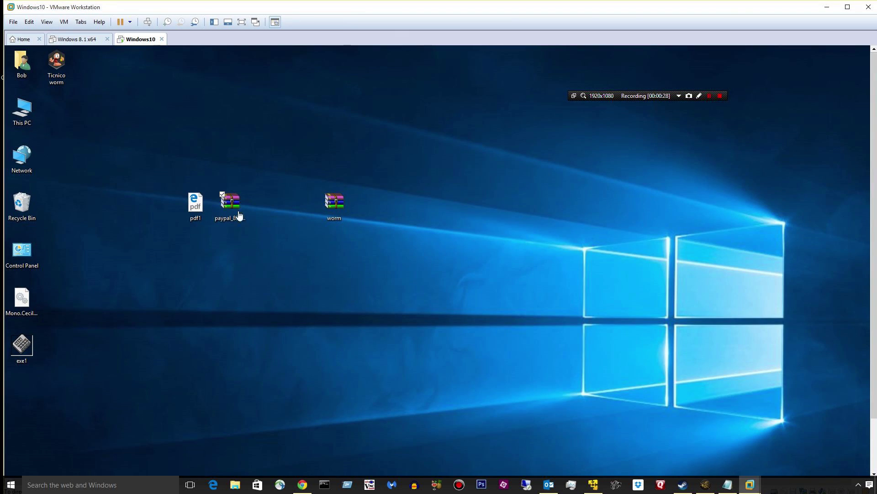
left_click(231, 200)
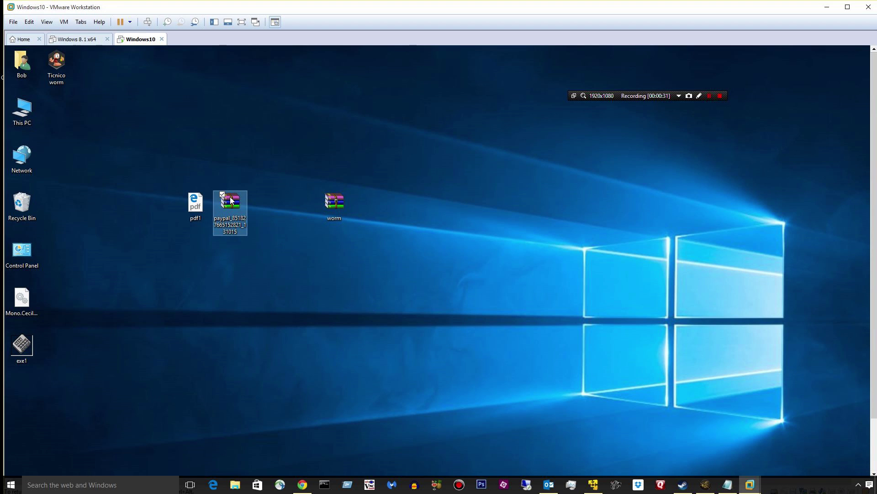
double_click(231, 200)
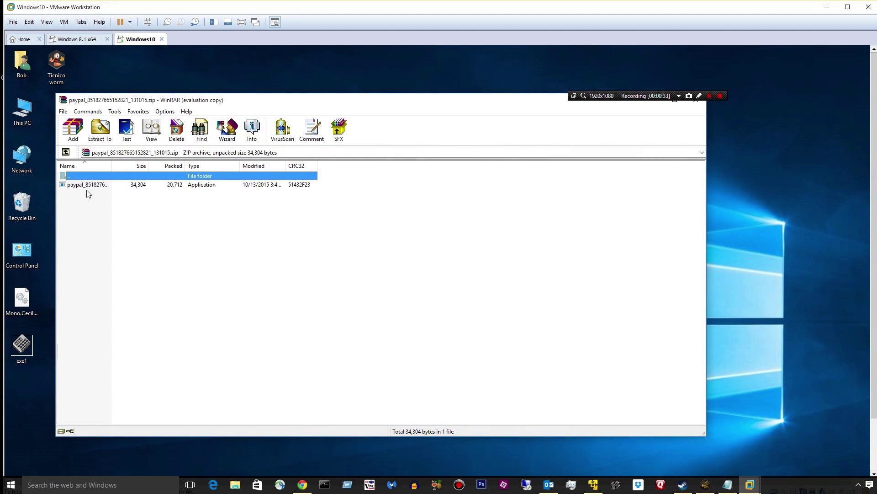
Step: Extract the paypal application from WinRAR onto the Windows10 desktop and minimize the archive window
left_click_drag(66, 190, 544, 139)
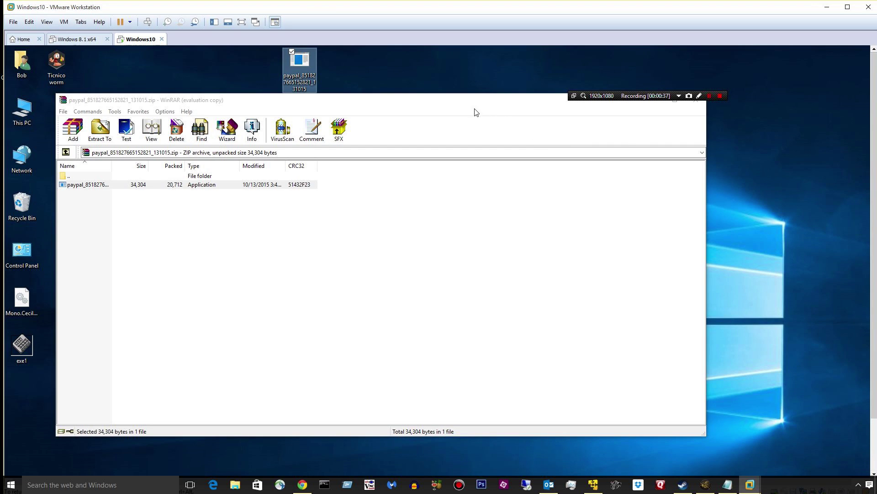
left_click_drag(464, 102, 230, 166)
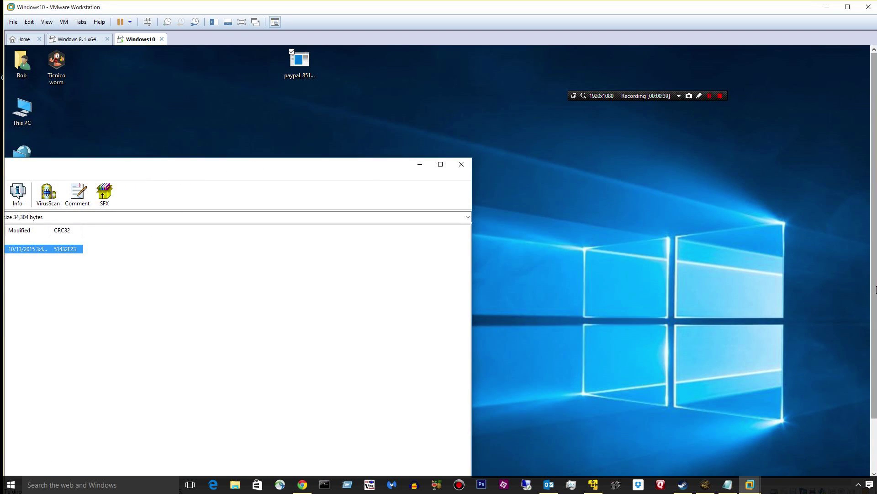
scroll(870, 351, "down", 2)
scroll(871, 352, "down", 1)
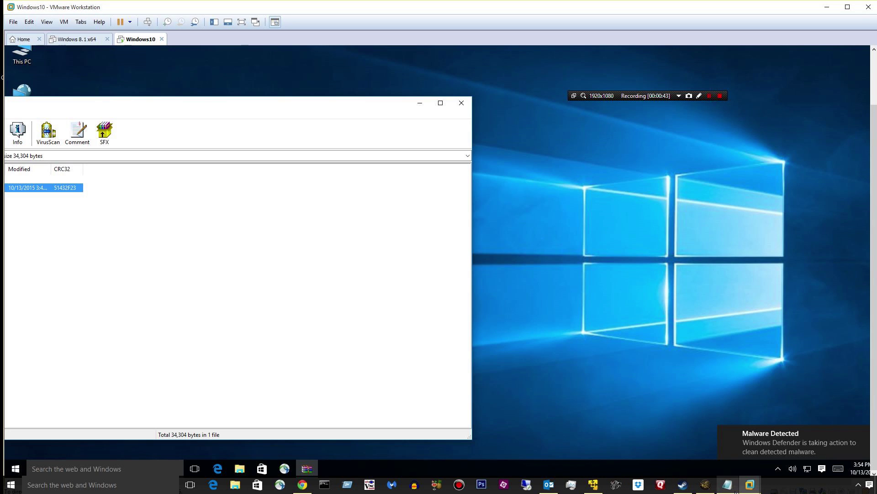
mouse_move(754, 483)
left_click(423, 104)
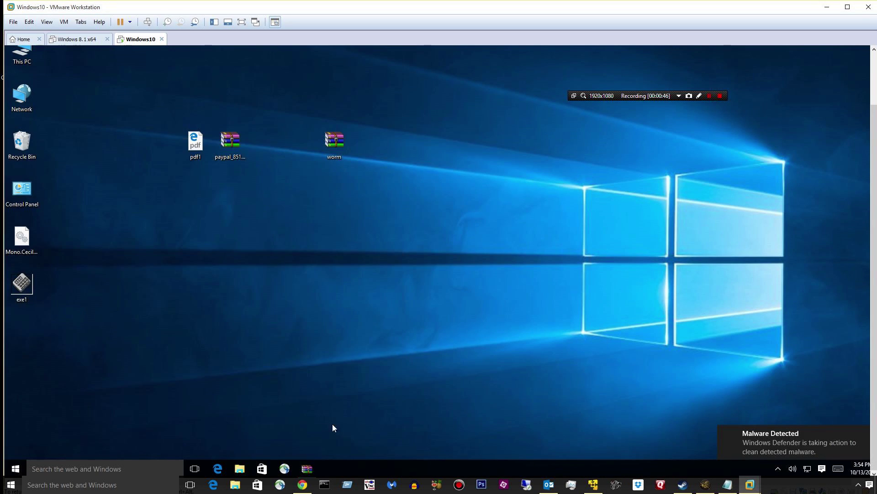
left_click(604, 486)
Step: Drag the INTERAC e-Transfer .doc file from the Malware-Downloads machine onto the Windows10 desktop
left_click(594, 485)
left_click(594, 486)
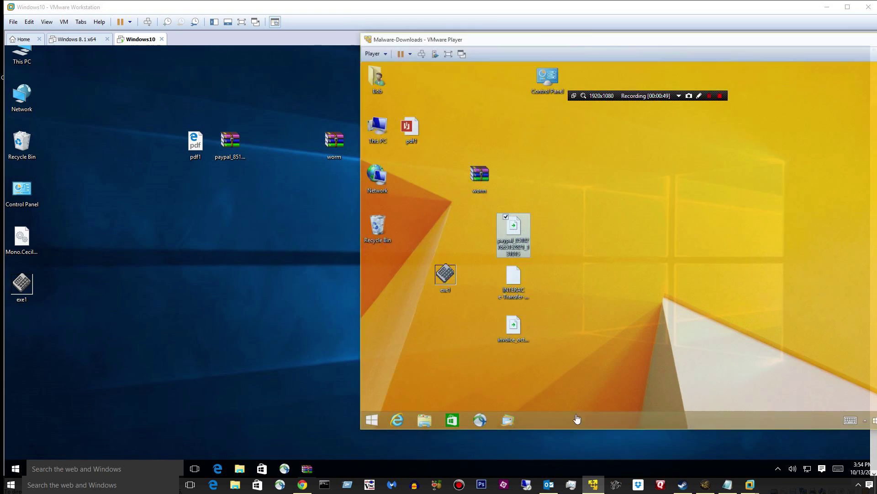
left_click(510, 273)
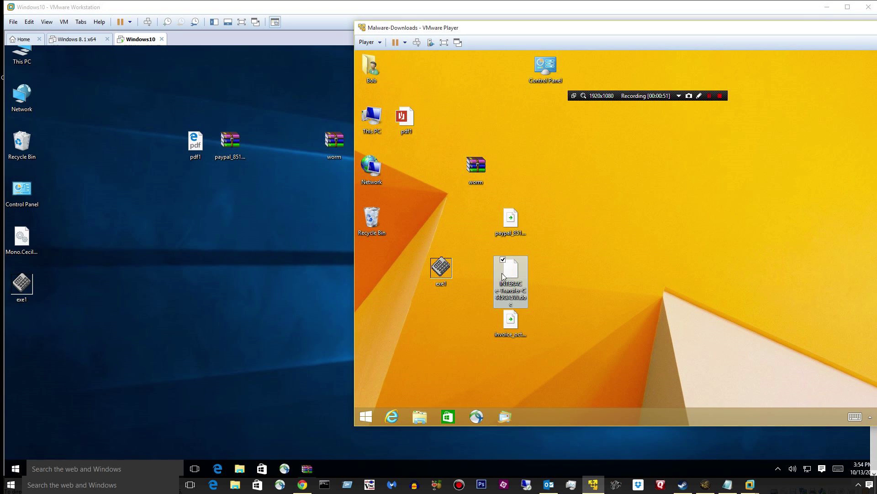
left_click_drag(511, 273, 249, 227)
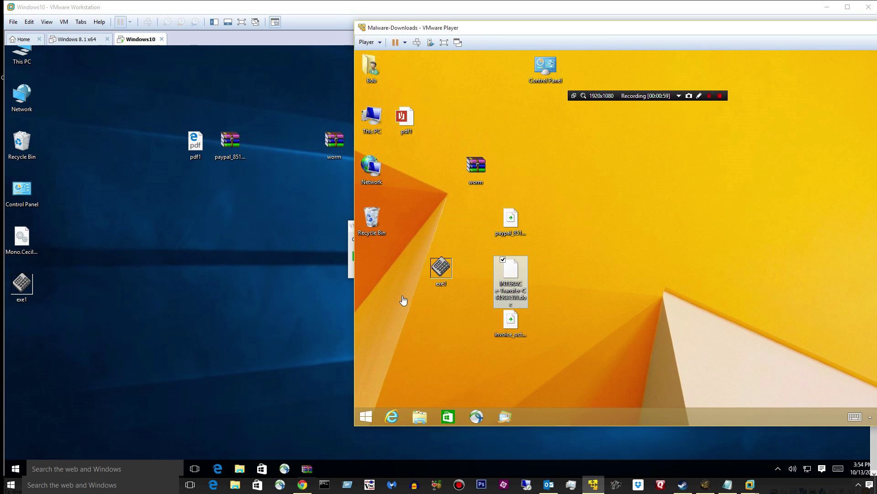
left_click_drag(535, 22, 357, 282)
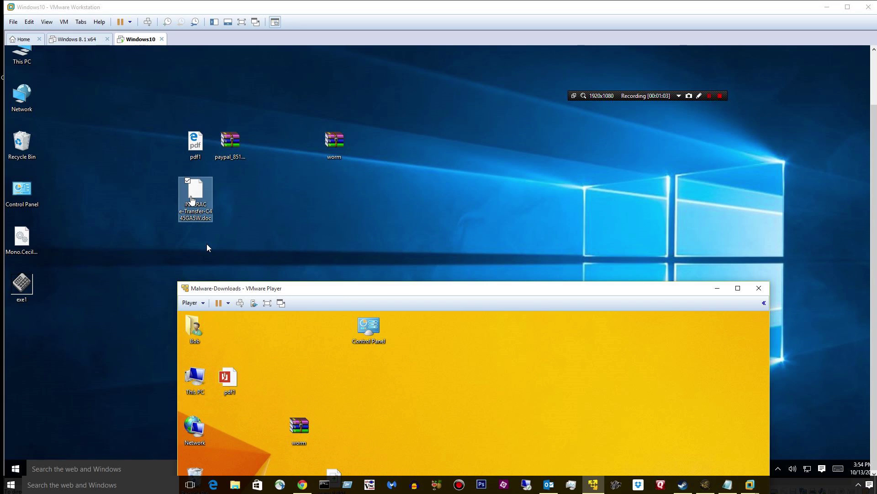
left_click(207, 245)
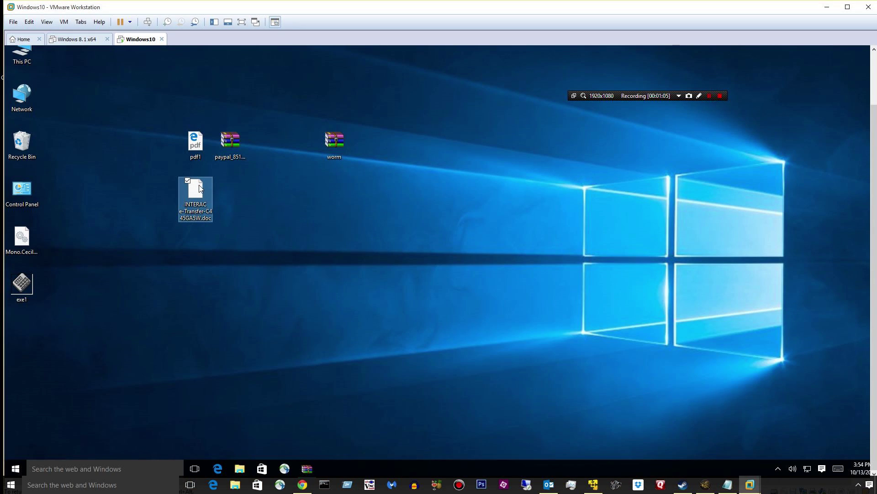
left_click(532, 406)
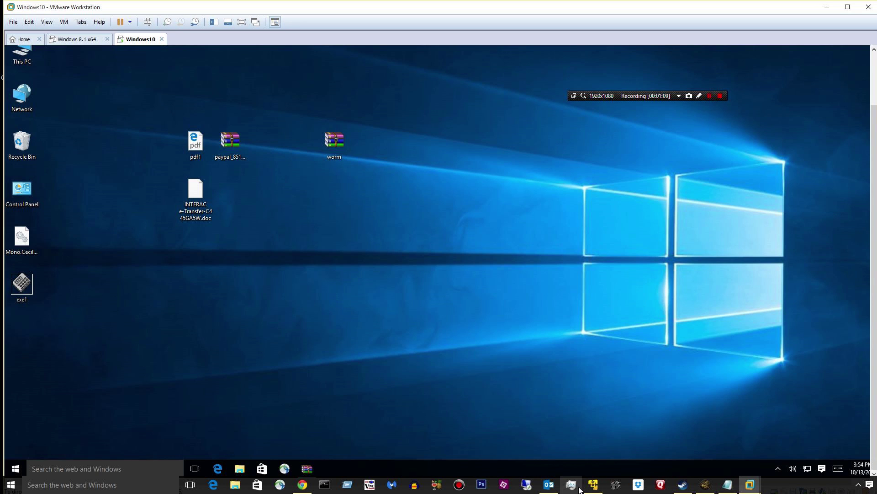
mouse_move(586, 490)
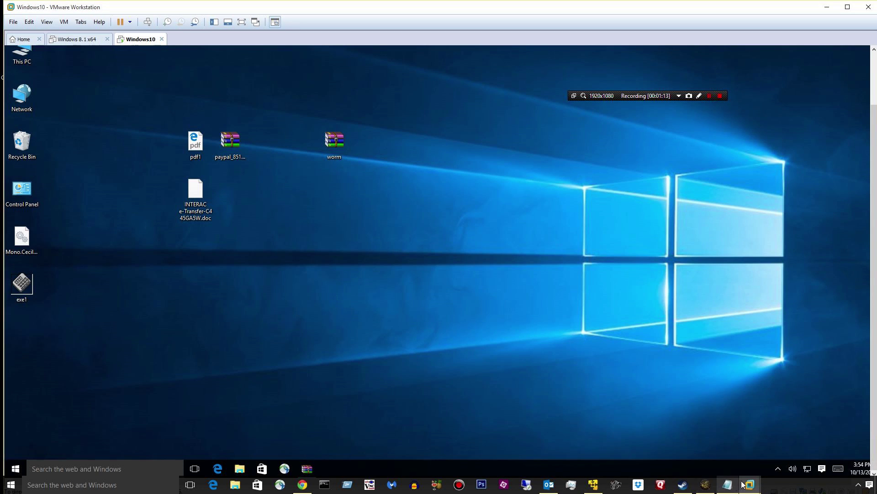
mouse_move(745, 484)
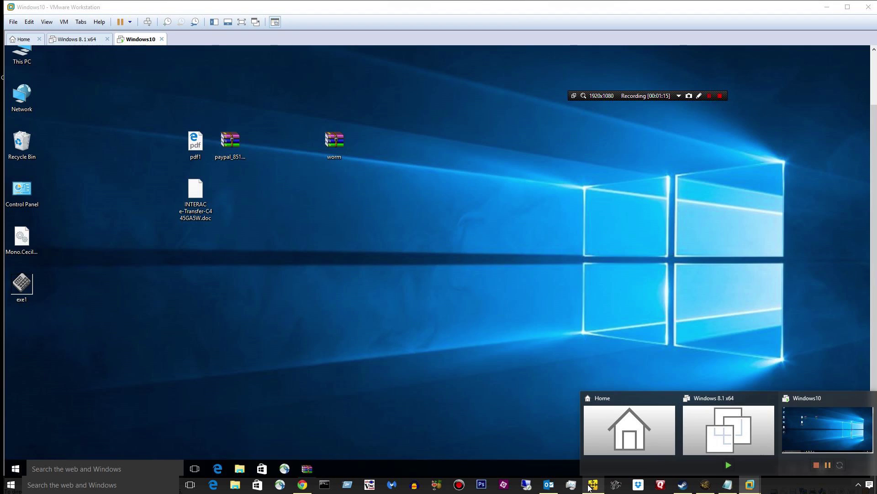
left_click(594, 486)
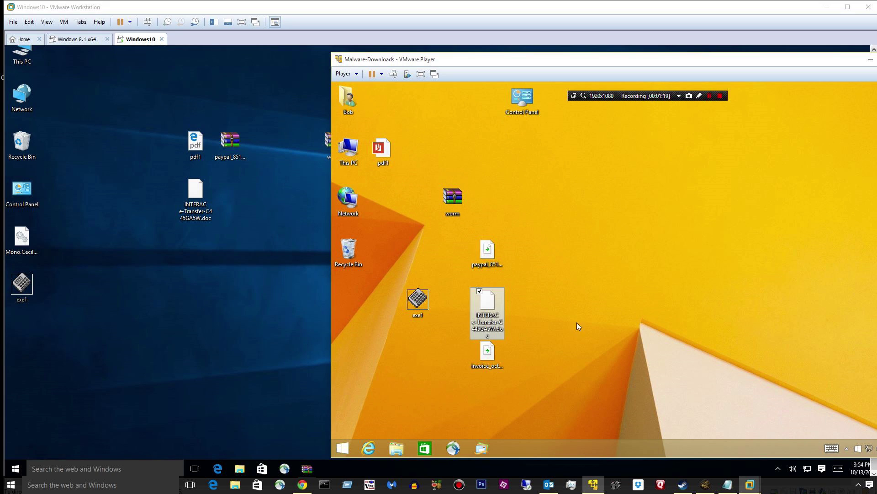
Step: Copy invoice_oct.13.2015.docx from the Windows 8 machine onto the Windows10 desktop
left_click(498, 350)
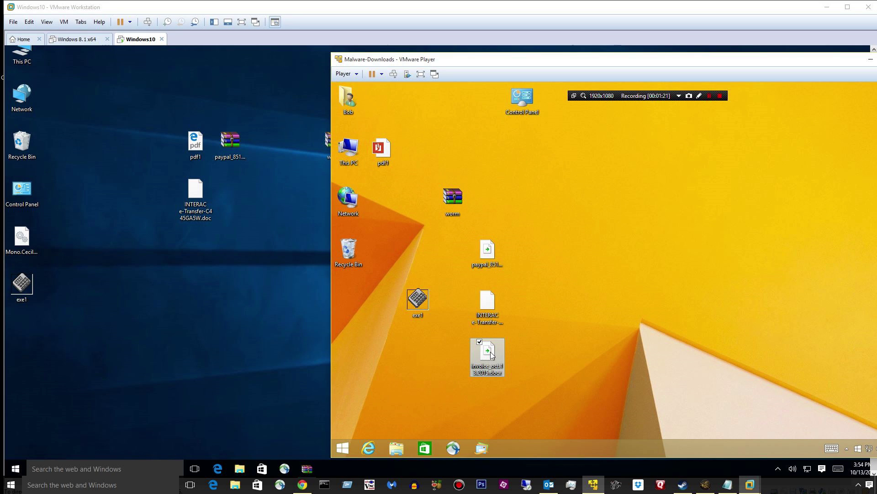
left_click_drag(498, 348, 151, 344)
left_click_drag(184, 289, 190, 292)
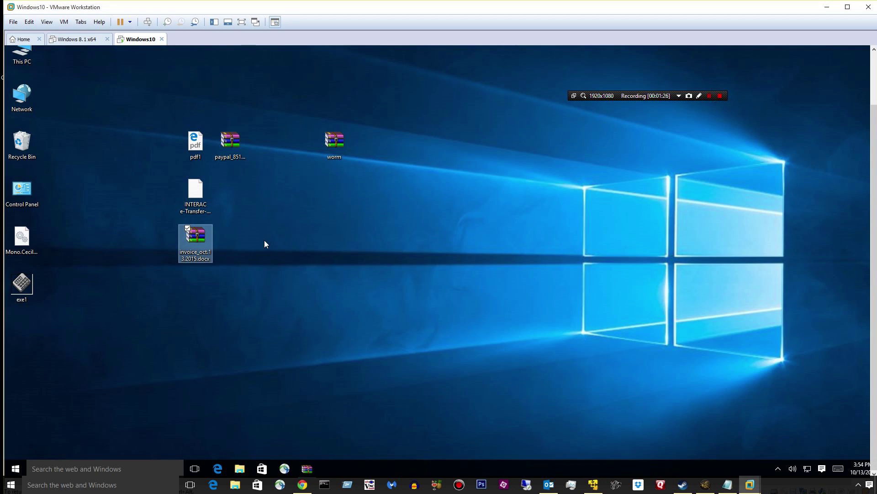
left_click(264, 241)
Step: Open the invoice archive in WinRAR, extract its application onto the desktop, and close WinRAR
double_click(197, 235)
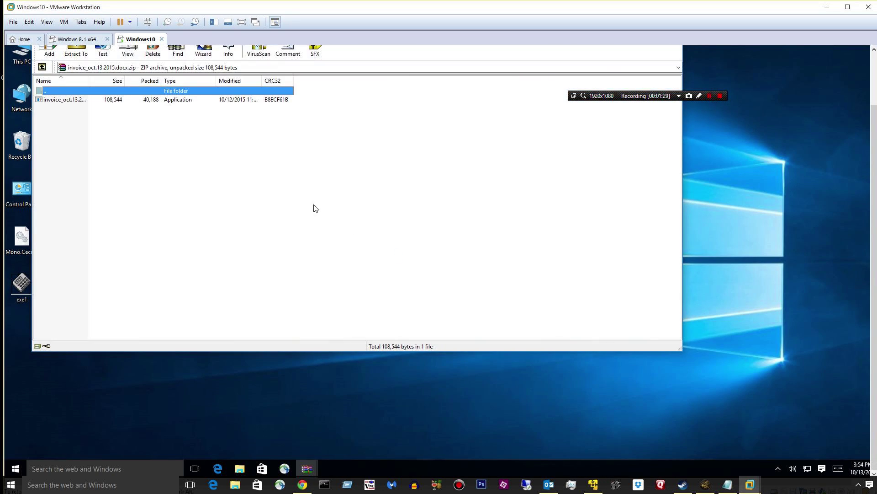
left_click(72, 108)
left_click(65, 101)
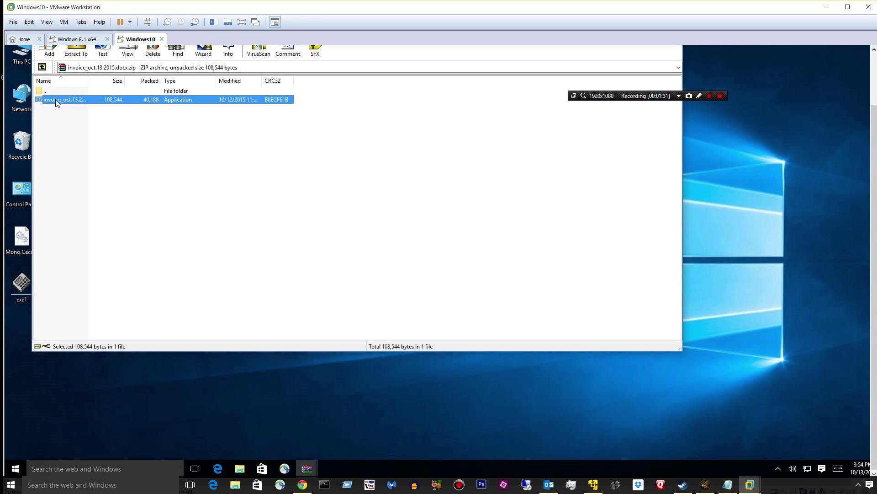
left_click_drag(40, 101, 271, 225)
left_click_drag(407, 377, 407, 376)
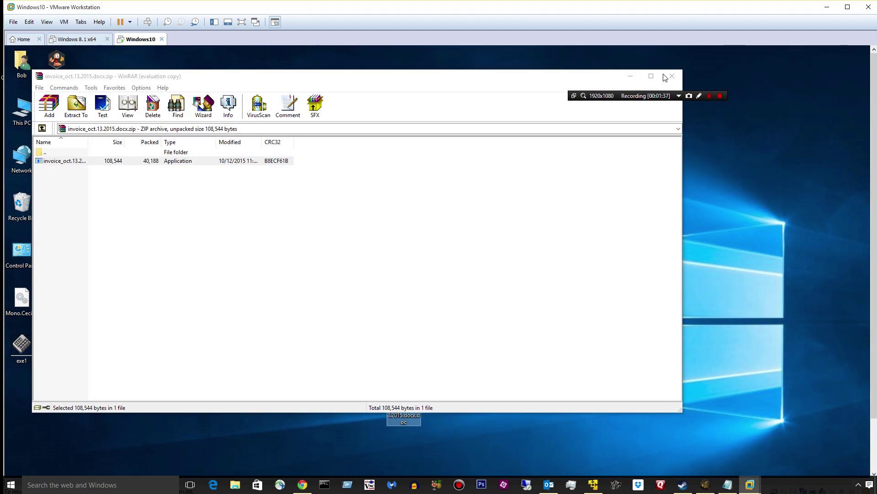
key("Escape")
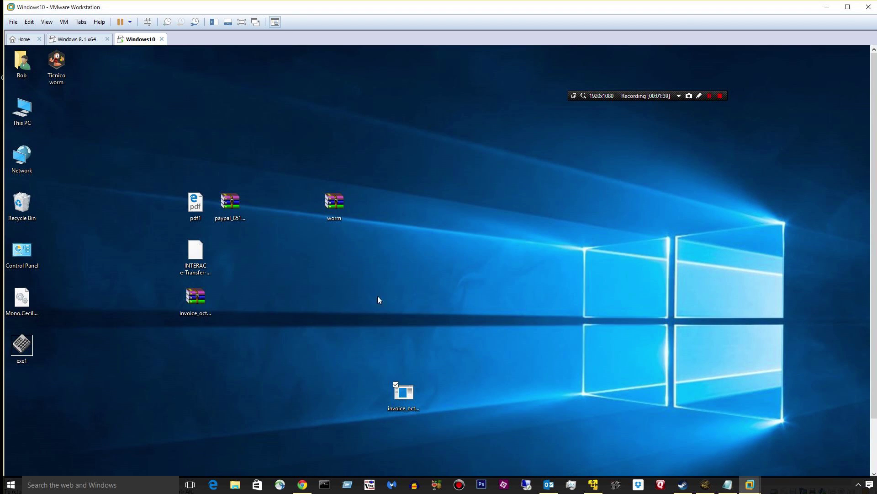
left_click(68, 77)
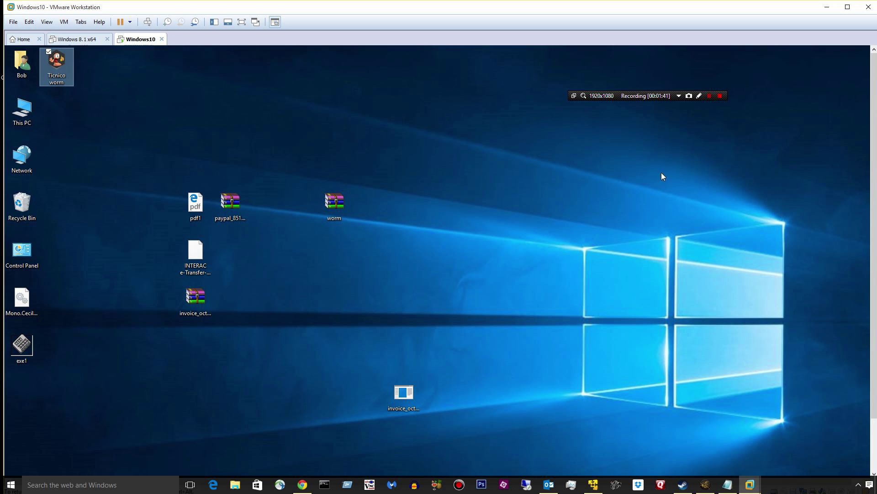
Step: Search 'def' in the Windows10 guest to launch Windows Defender, definitions version 1.207.3022.0
scroll(874, 245, "down", 2)
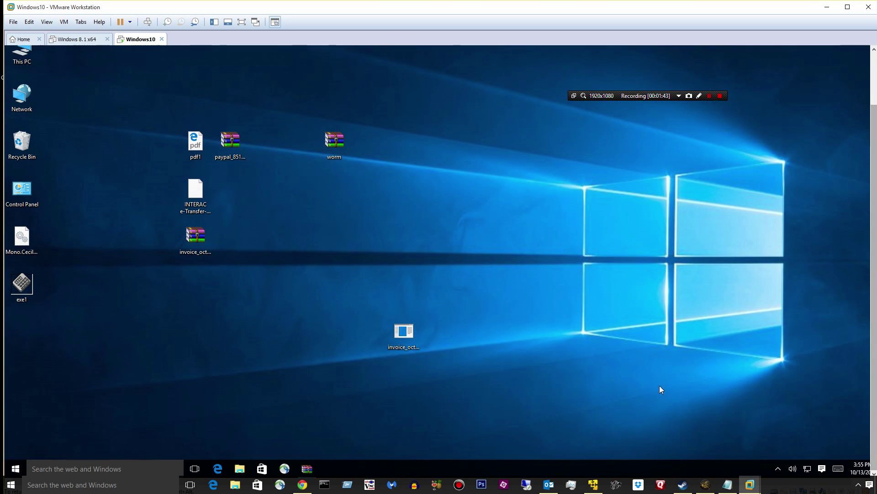
left_click(780, 468)
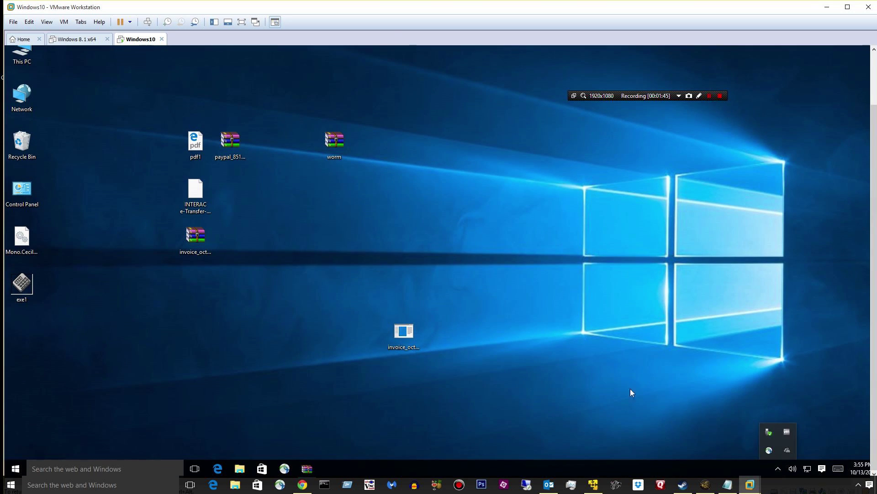
left_click(127, 458)
left_click(146, 471)
type("dede")
key("BackSpace")
key("BackSpace")
key("BackSpace")
key("BackSpace")
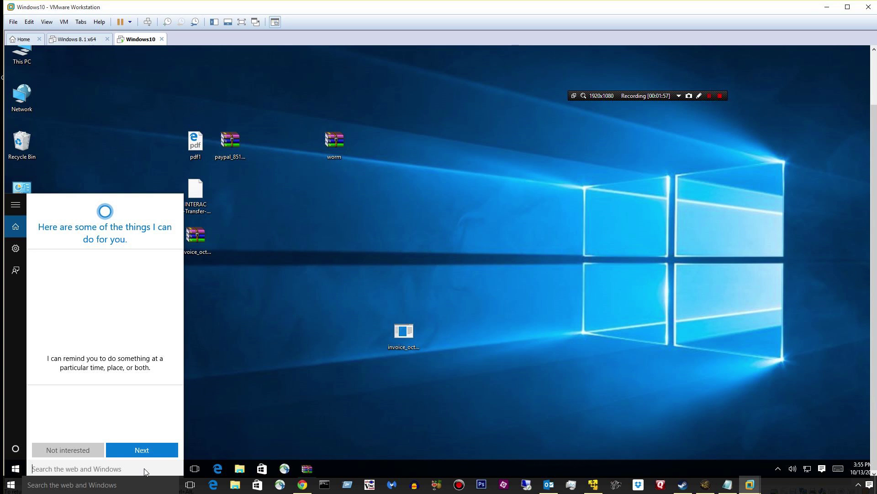
type("def")
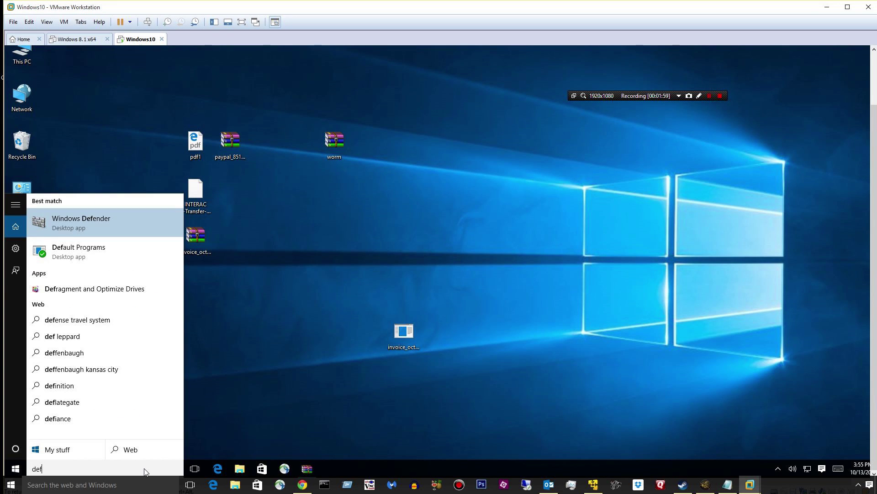
key("Return")
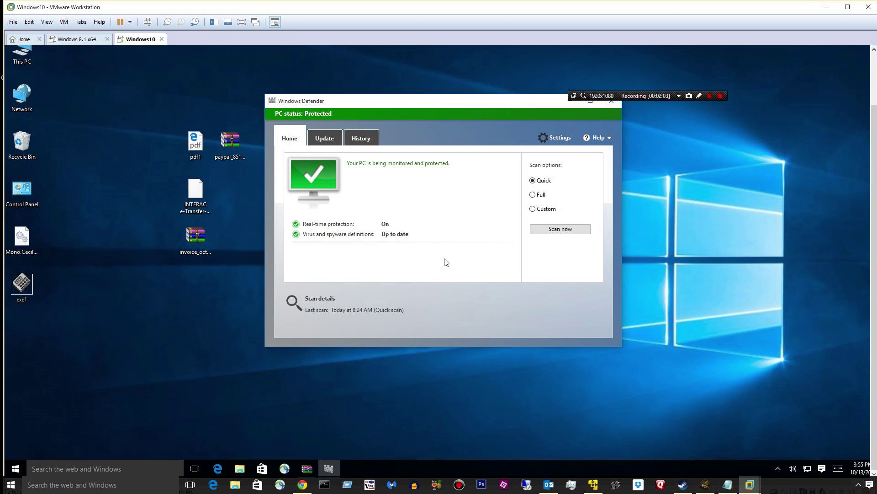
left_click(338, 138)
Step: Update Defender's definitions, then run a Full scan: 194648 items, no threats found
left_click(566, 211)
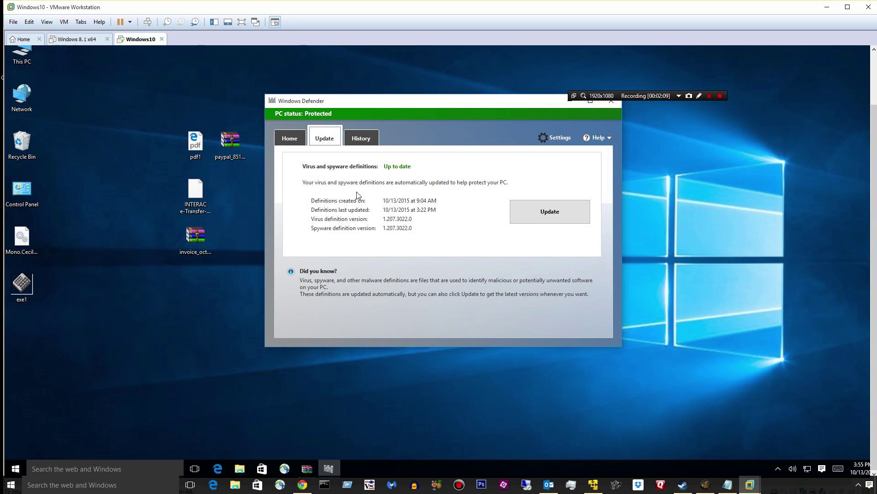
left_click(542, 215)
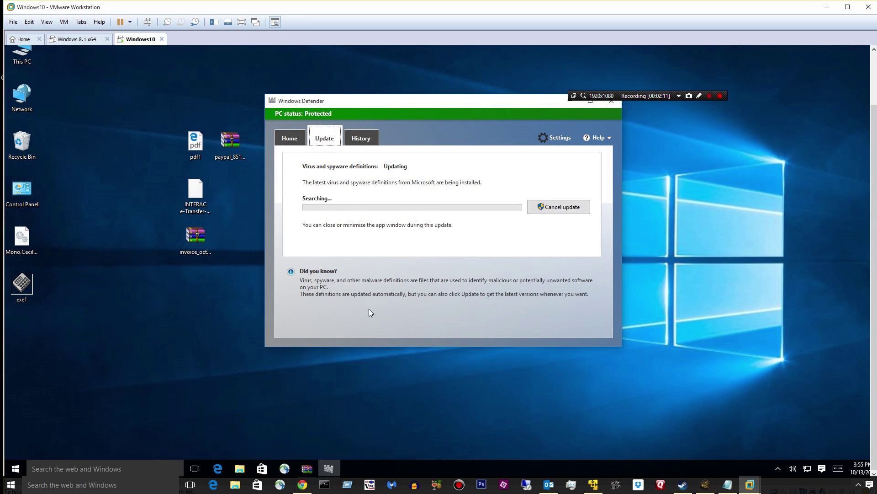
left_click(295, 137)
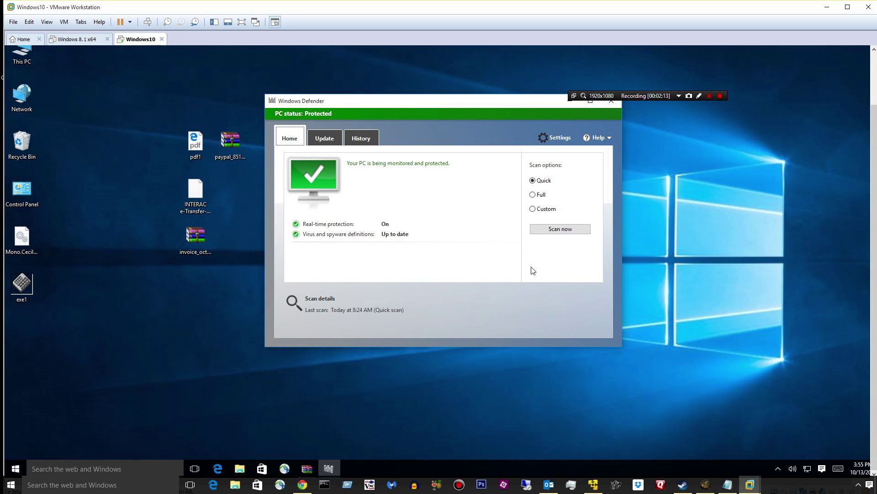
left_click(534, 195)
left_click(566, 229)
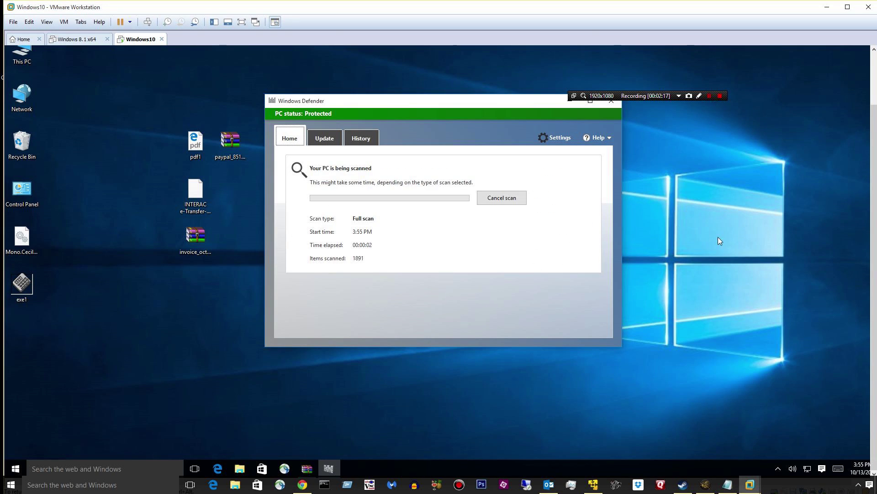
left_click(710, 95)
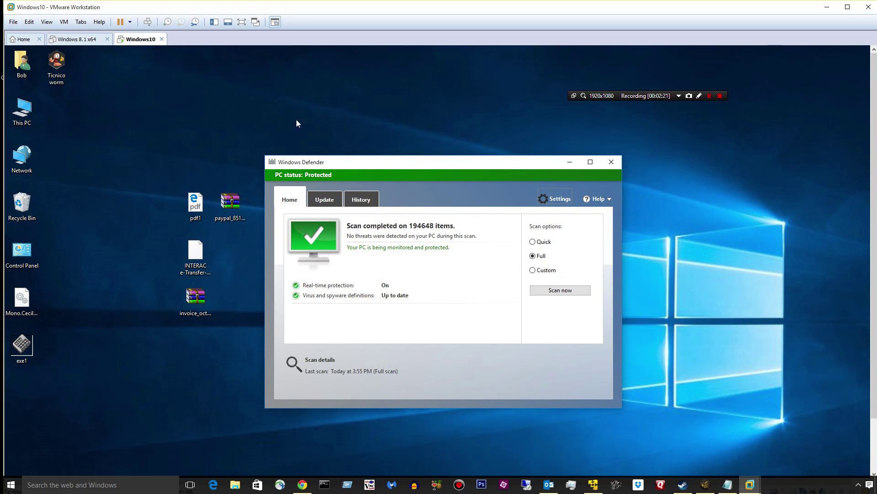
Step: Move the Defender window aside and open the paypal zip from the desktop in WinRAR
left_click_drag(355, 158, 371, 161)
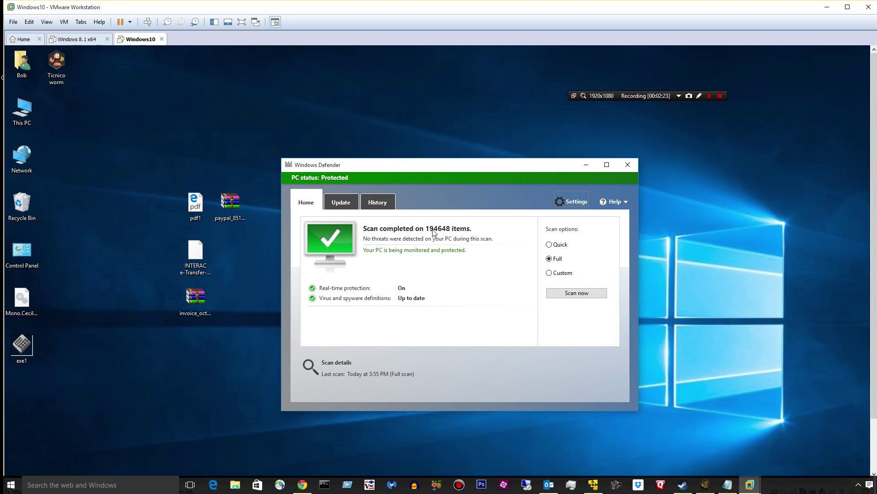
left_click(222, 207)
double_click(222, 204)
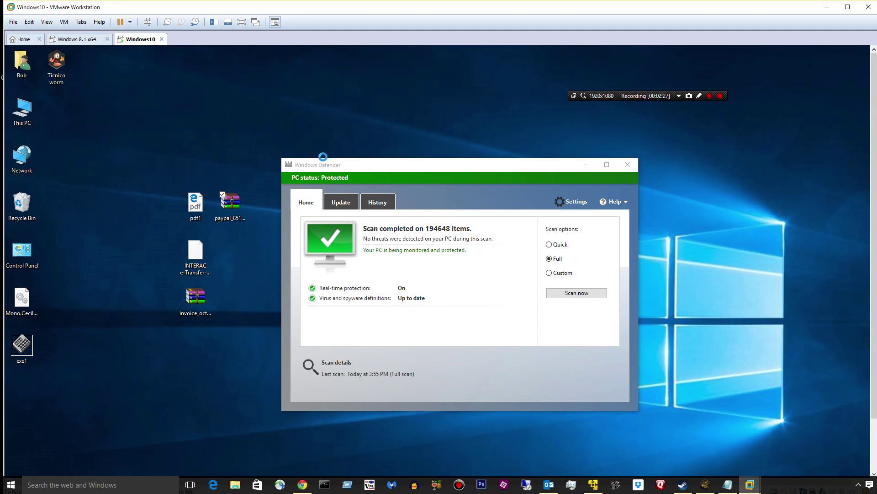
Step: Extract the paypal .exe from WinRAR onto the VM desktop, then close WinRAR
left_click(137, 233)
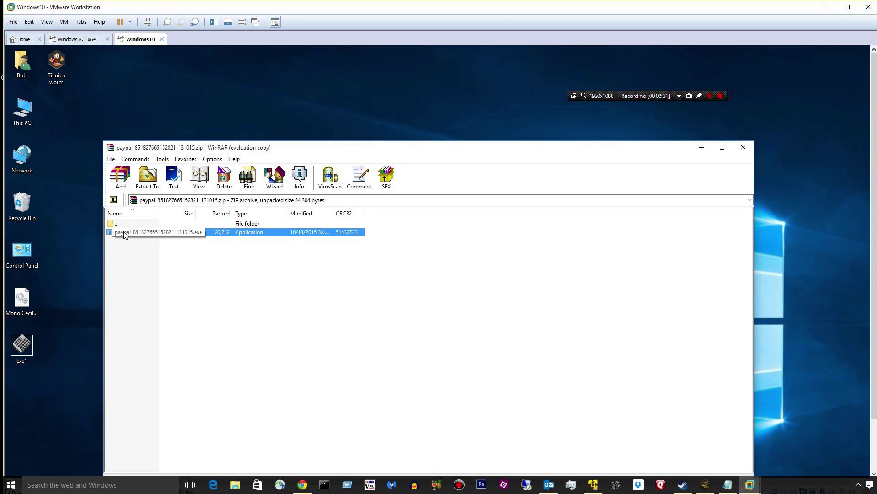
left_click_drag(108, 224, 197, 81)
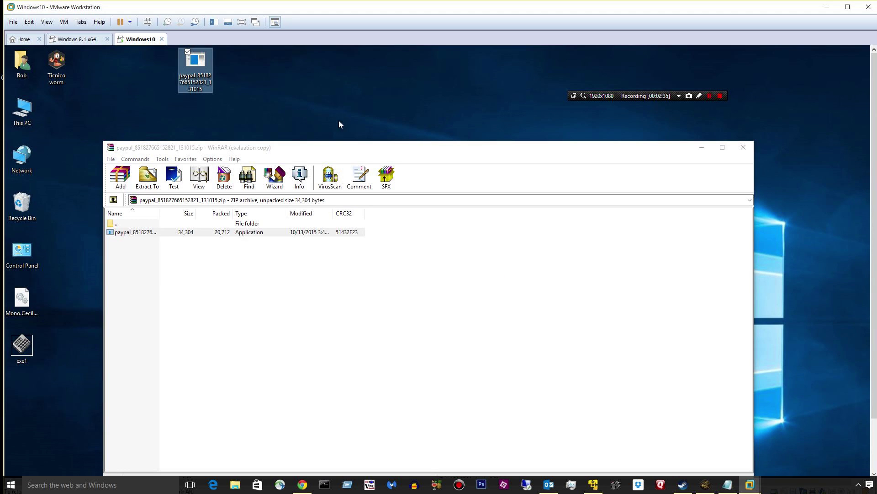
left_click_drag(870, 220, 803, 148)
left_click(745, 145)
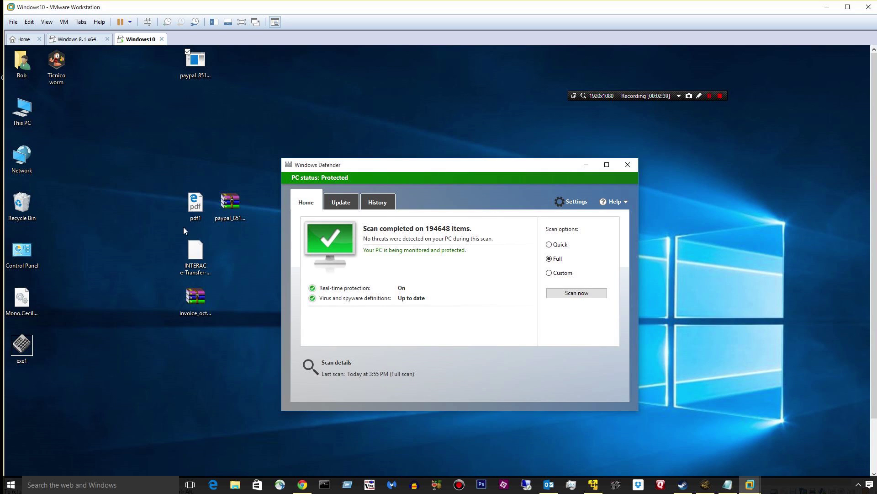
left_click(192, 258)
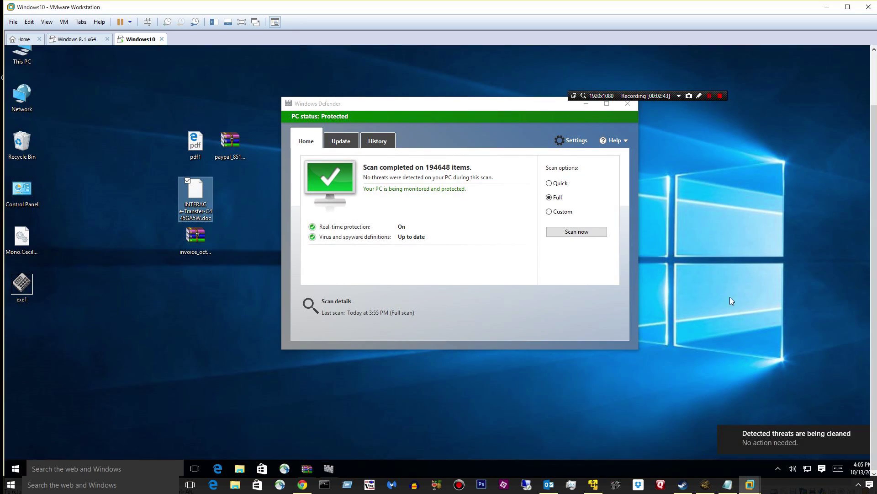
Step: Refresh the desktop and try running the paypal .exe, dismissing the virus-infected error
scroll(865, 130, "up", 2)
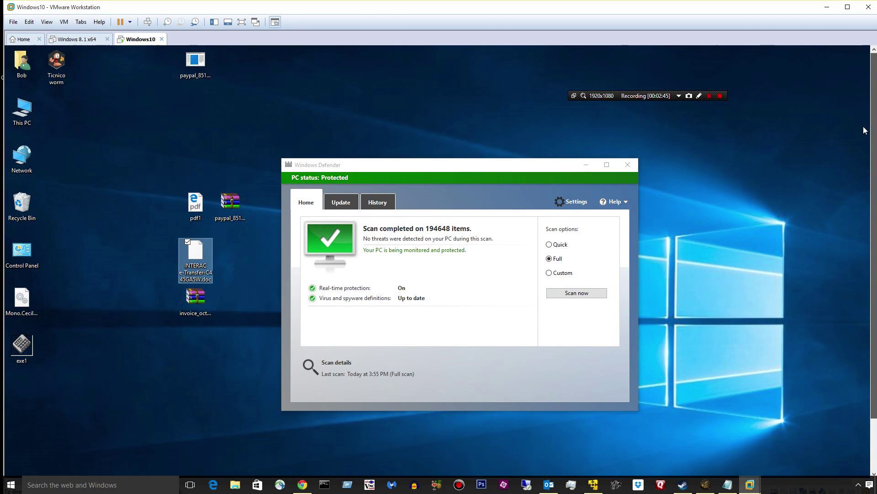
right_click(160, 64)
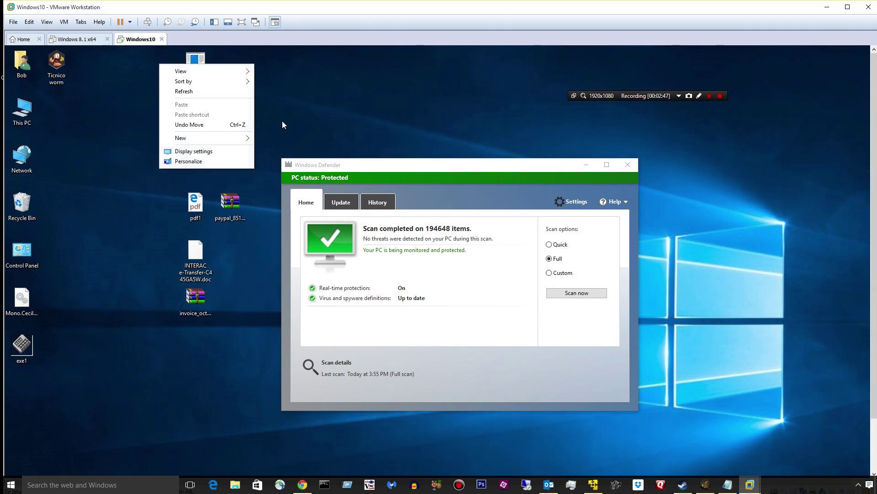
left_click(194, 91)
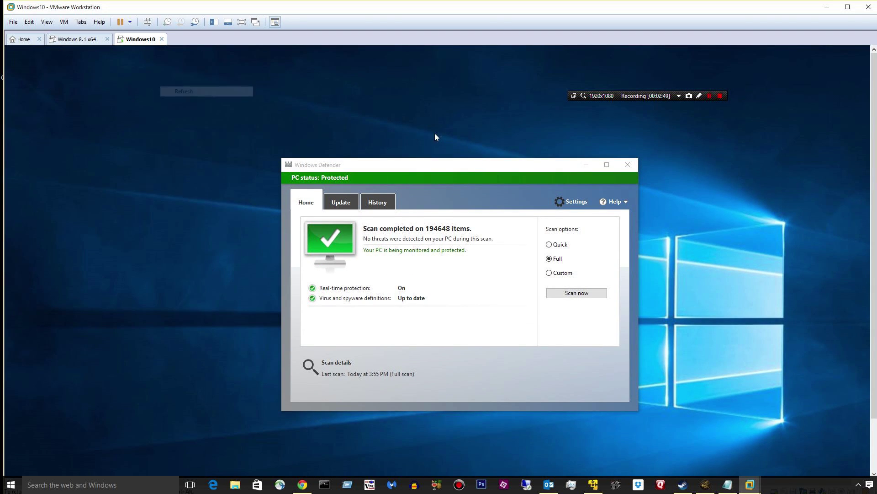
right_click(244, 68)
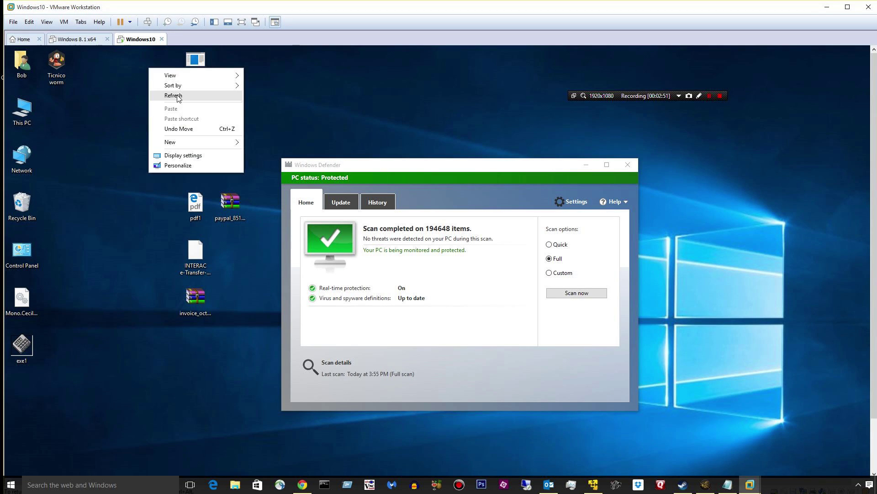
left_click(233, 92)
left_click(196, 66)
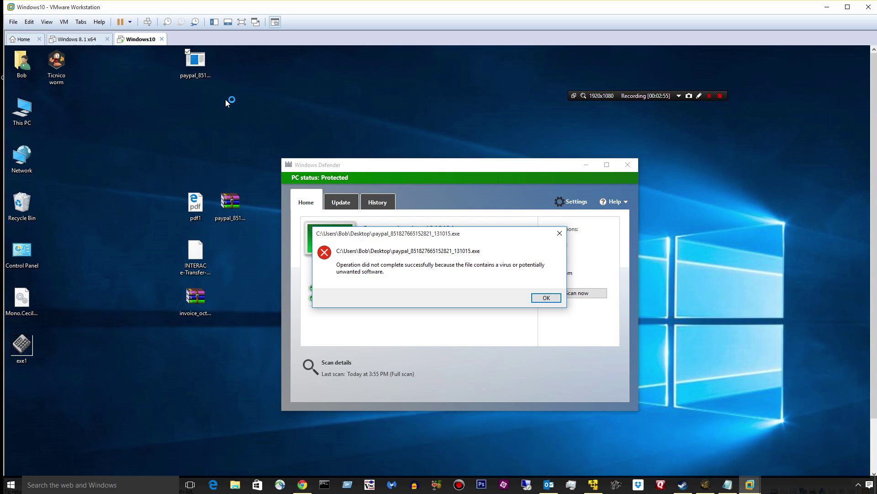
left_click(546, 298)
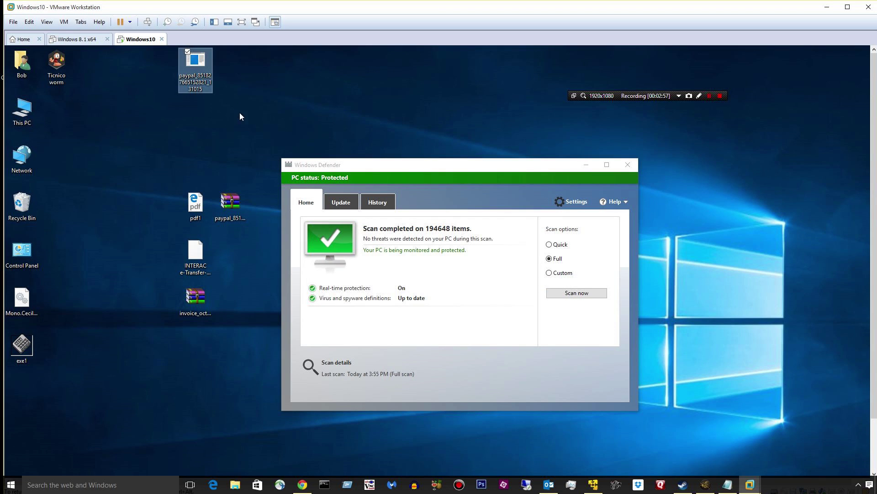
right_click(258, 103)
Step: Refresh the desktop, place exe1 beside Control Panel, and run exe1
left_click(216, 130)
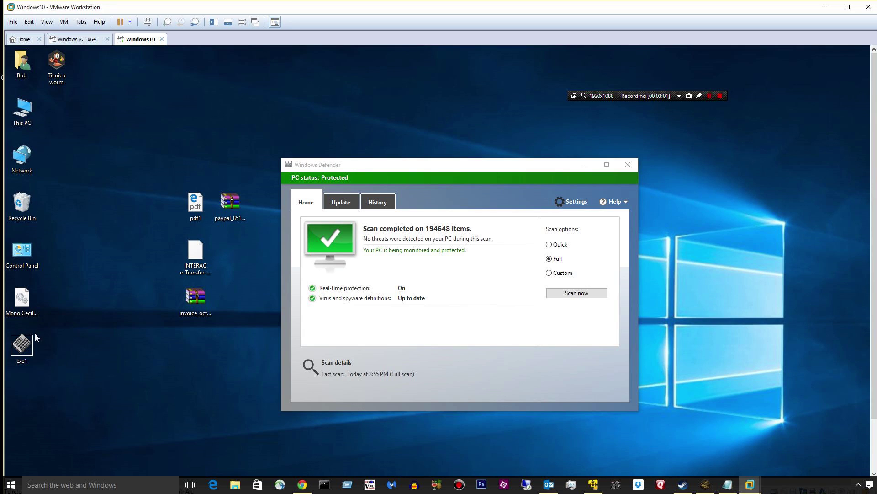
left_click_drag(21, 345, 125, 253)
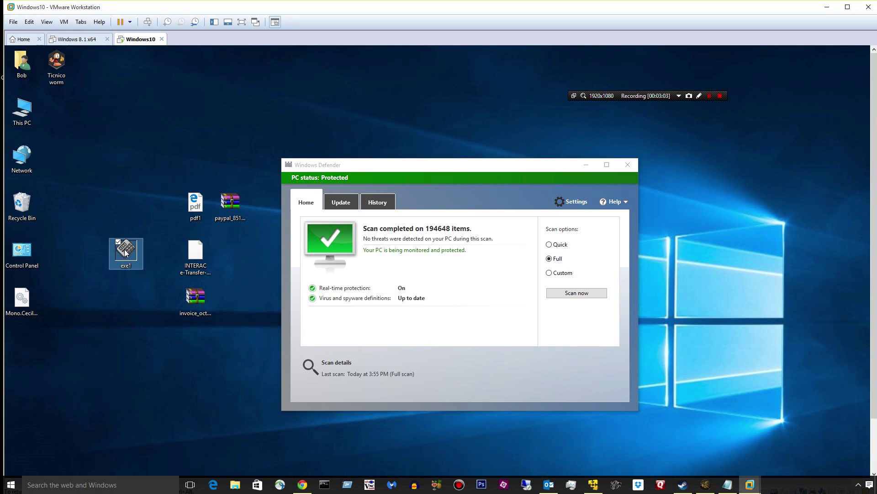
double_click(124, 251)
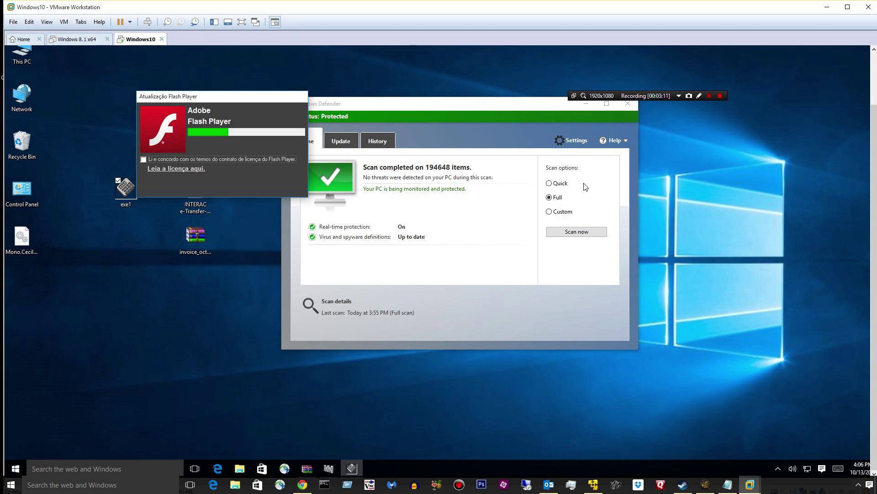
left_click(719, 98)
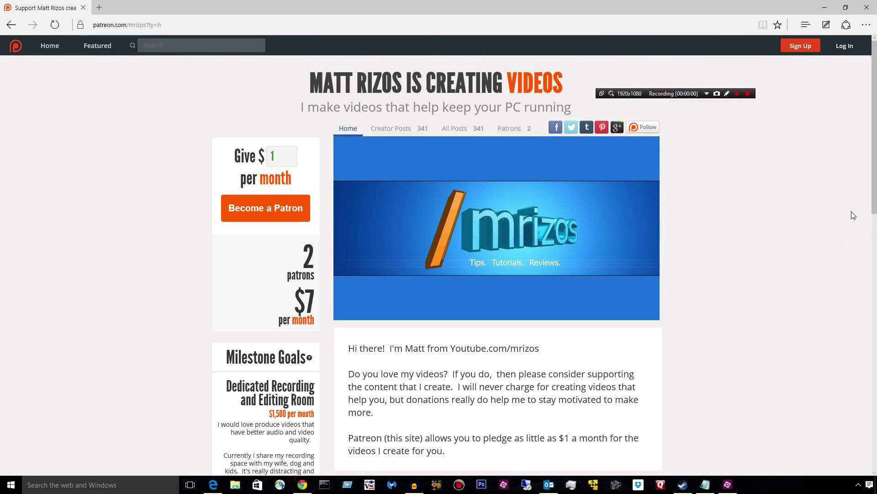